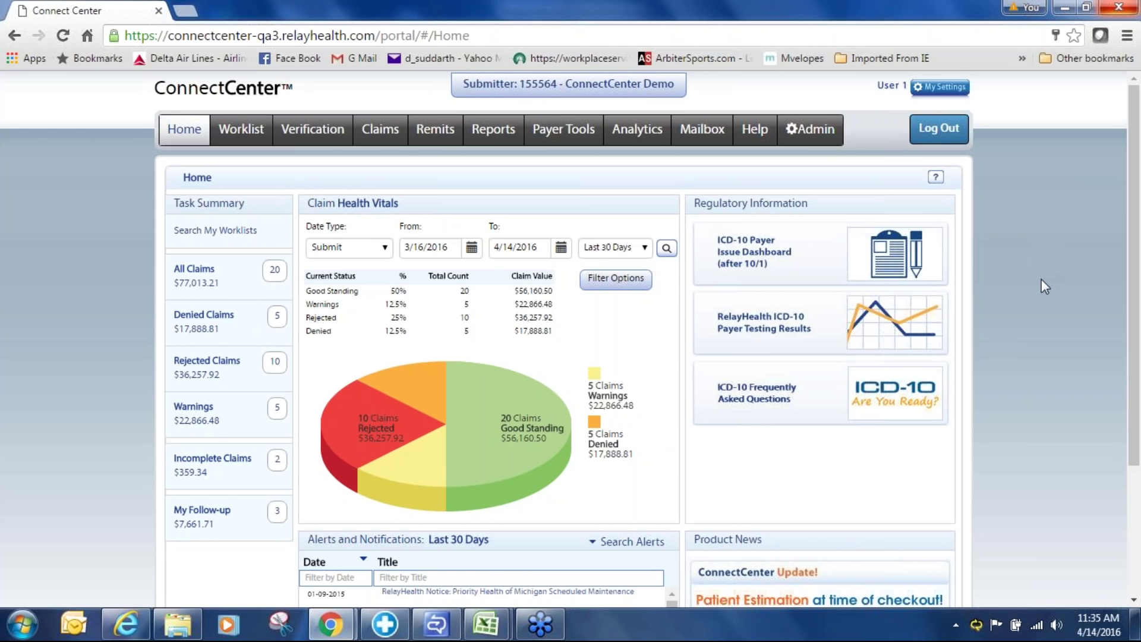
Look over the home dashboard's claim vitals, regulatory information, alerts and product news, and the portal's main functions
{"action": "scroll", "coordinate": [1045, 287], "scroll_direction": "down", "scroll_amount": 2}
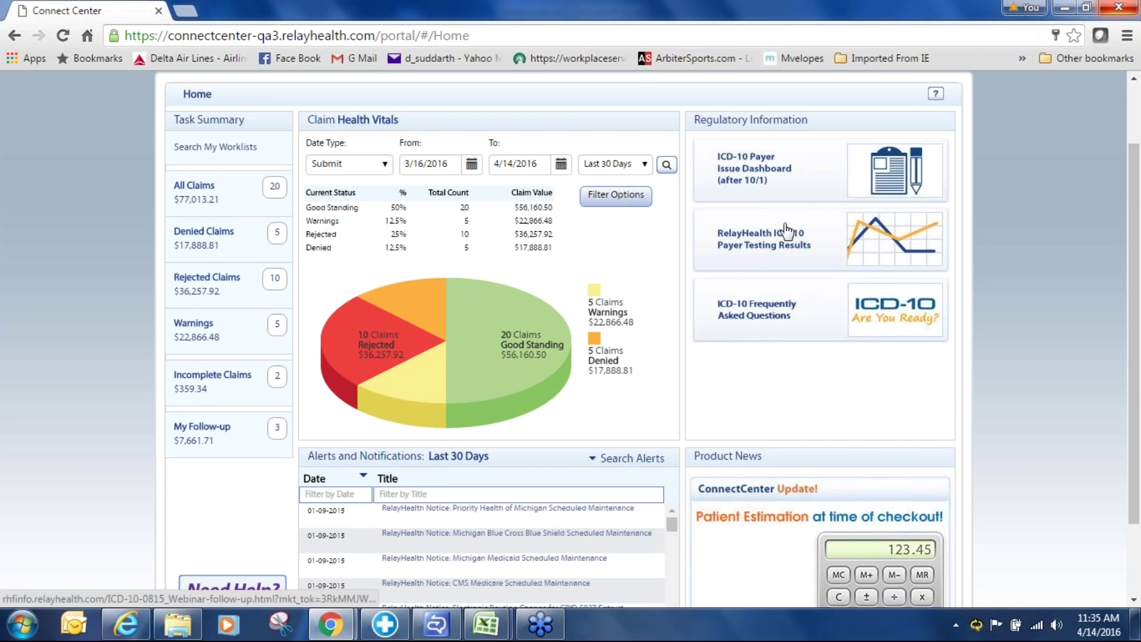
{"action": "left_click", "coordinate": [797, 311]}
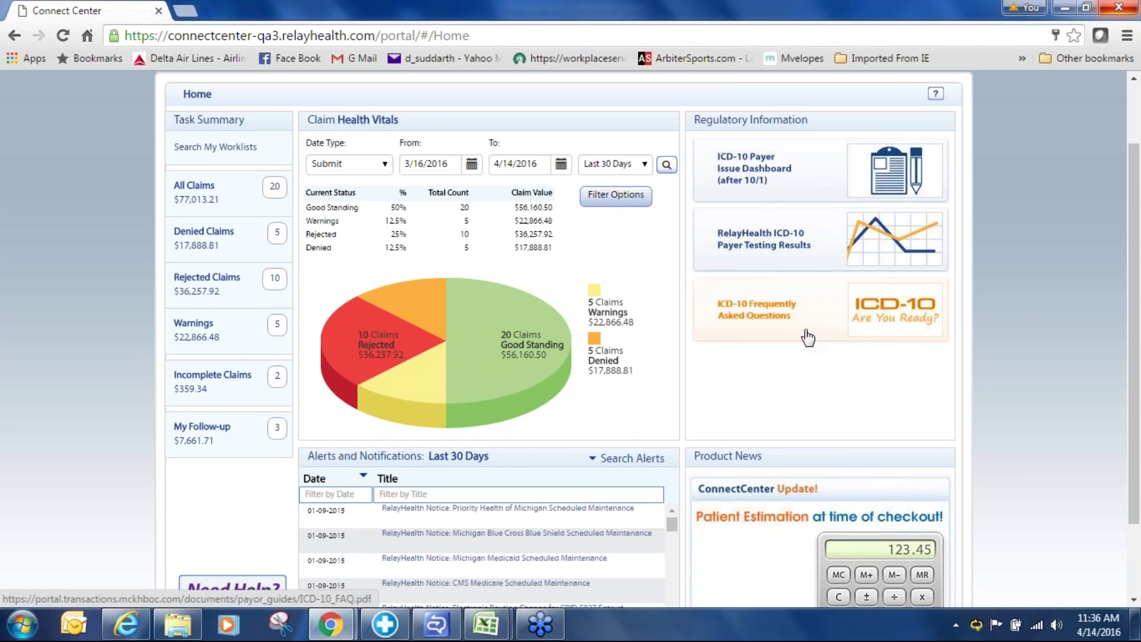
{"action": "scroll", "coordinate": [807, 337], "scroll_direction": "down", "scroll_amount": 3}
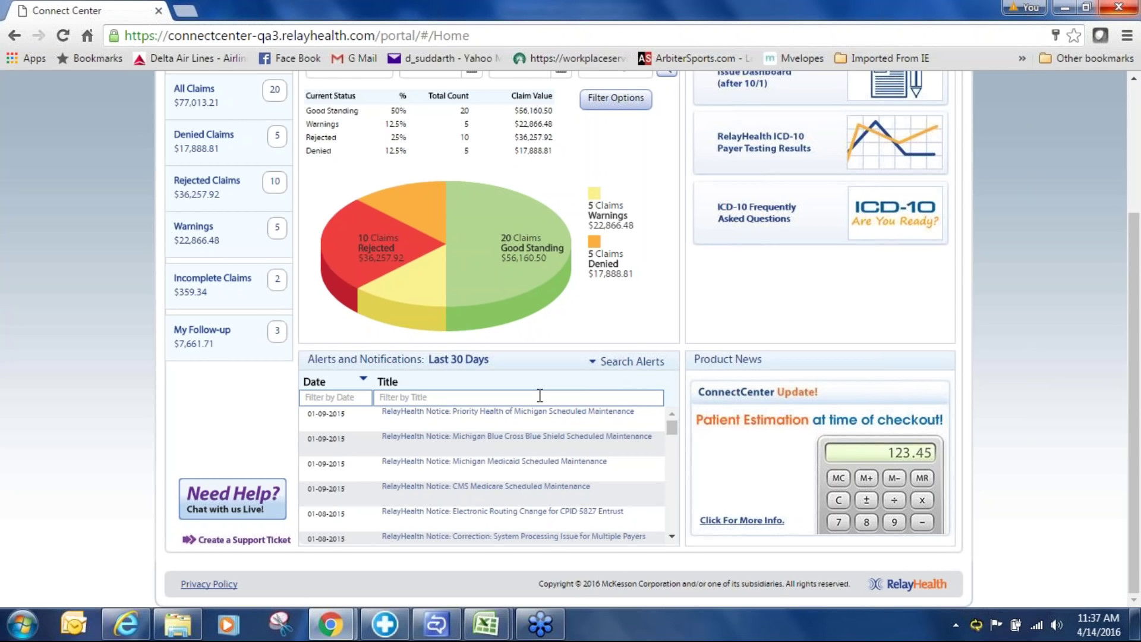
{"action": "scroll", "coordinate": [540, 396], "scroll_direction": "up", "scroll_amount": 3}
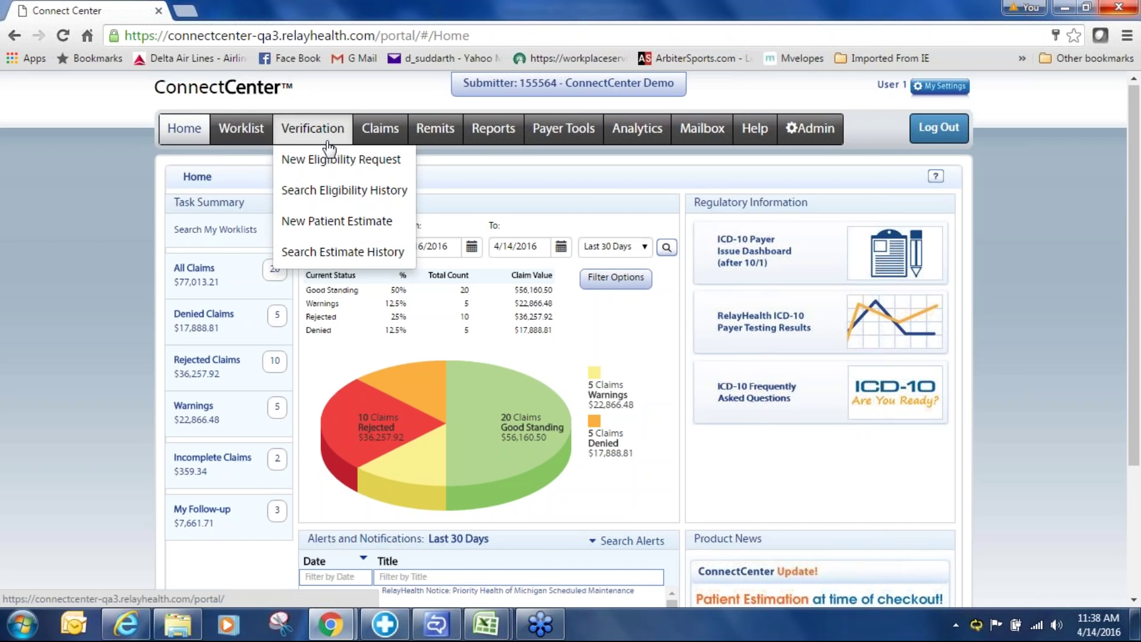
{"action": "mouse_move", "coordinate": [384, 149]}
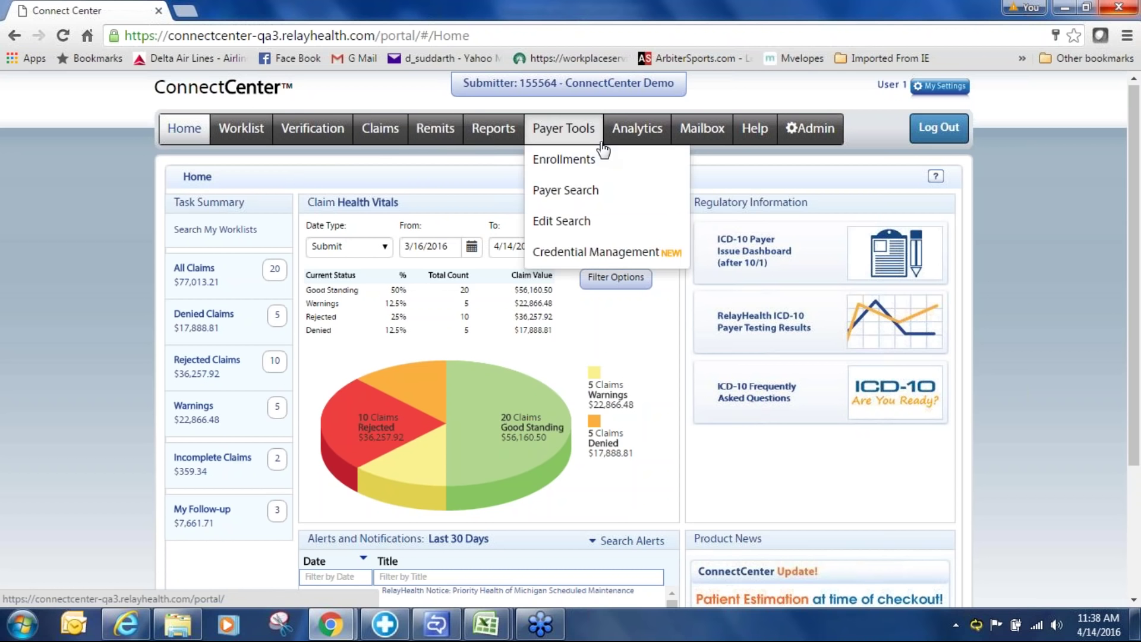
{"action": "mouse_move", "coordinate": [506, 138]}
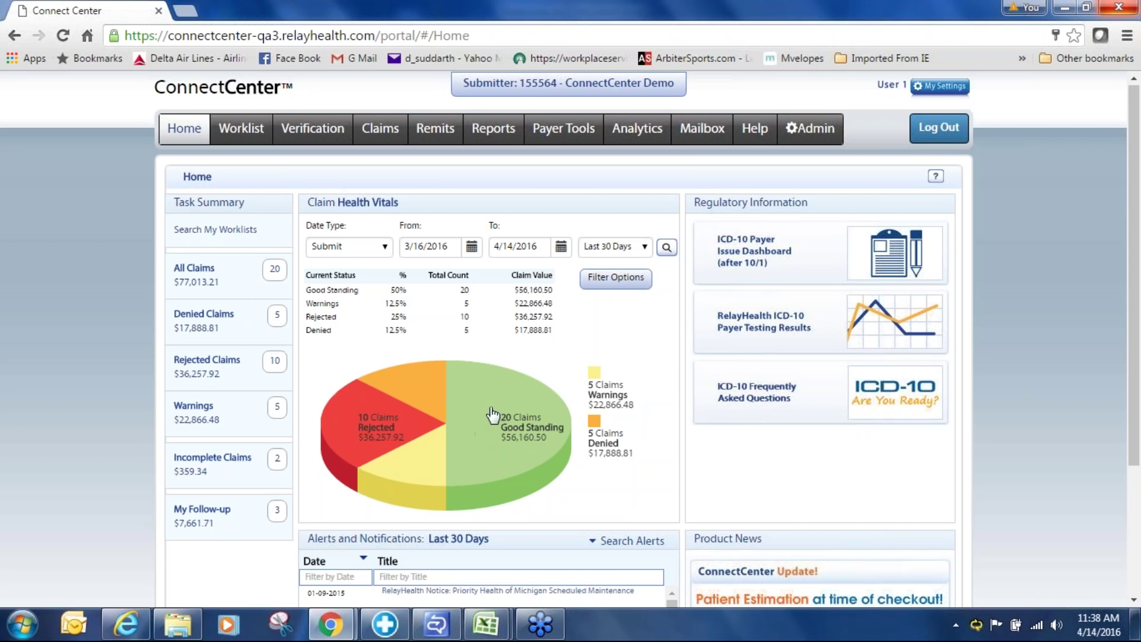
{"action": "left_click", "coordinate": [573, 136]}
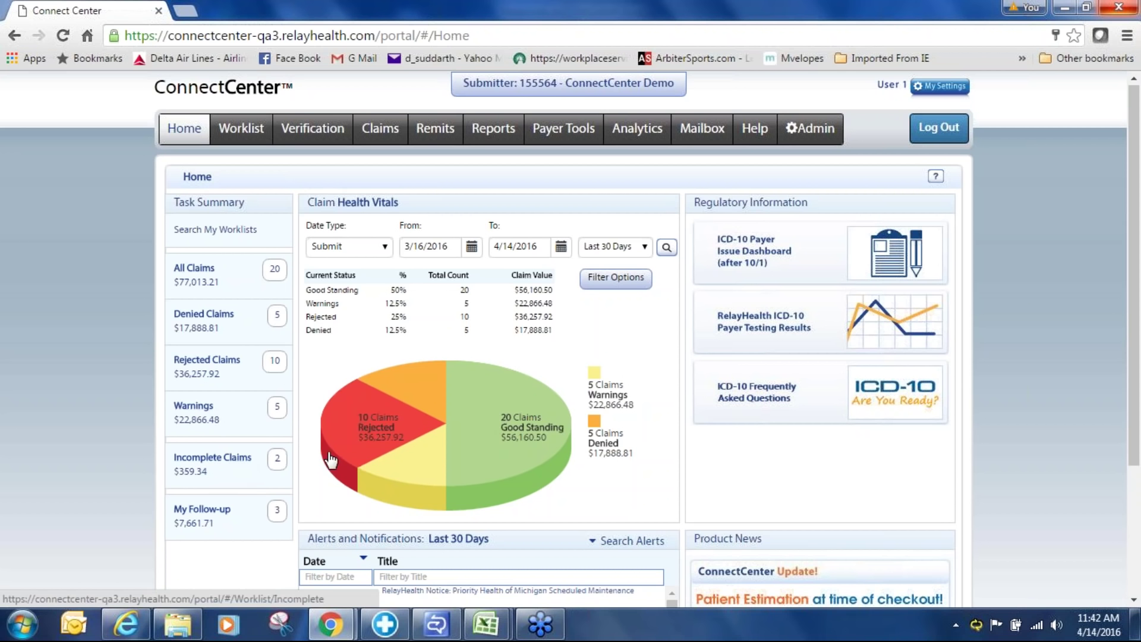
Open the first claim in the rejected claims list and go to its missing auto accident state error on the 1500 form
{"action": "left_click", "coordinate": [376, 432]}
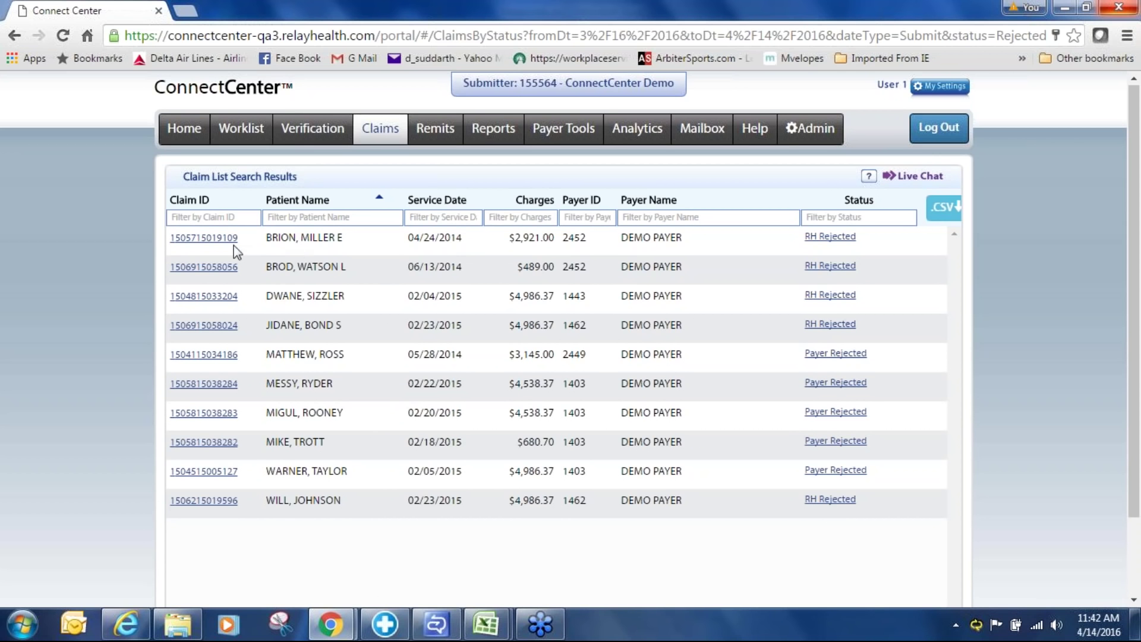
{"action": "left_click", "coordinate": [203, 238]}
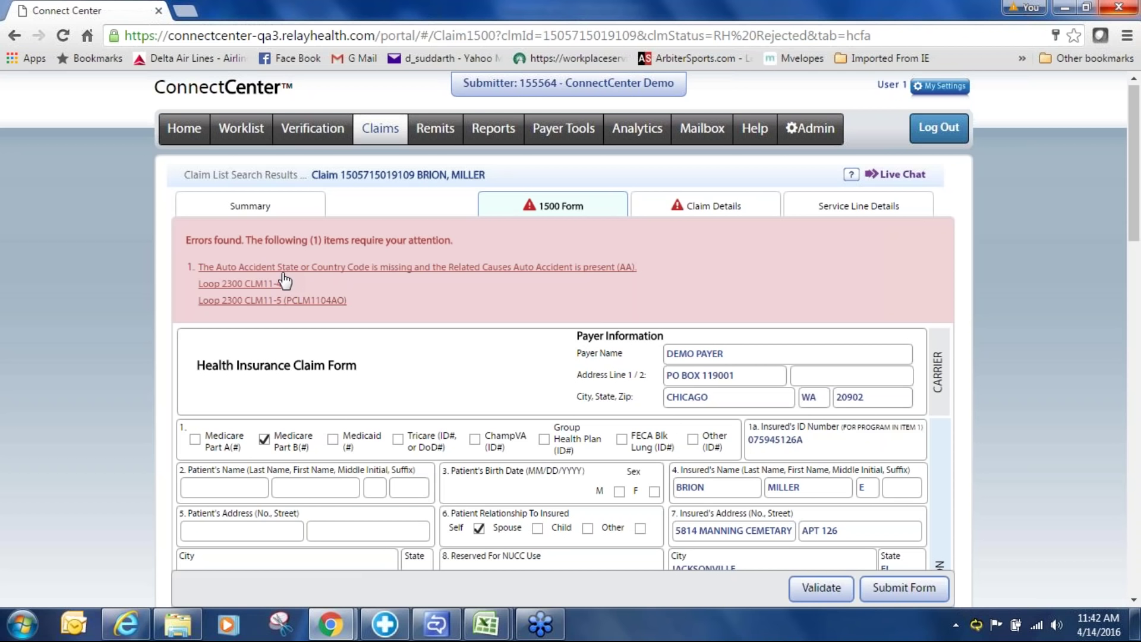
{"action": "left_click", "coordinate": [252, 278]}
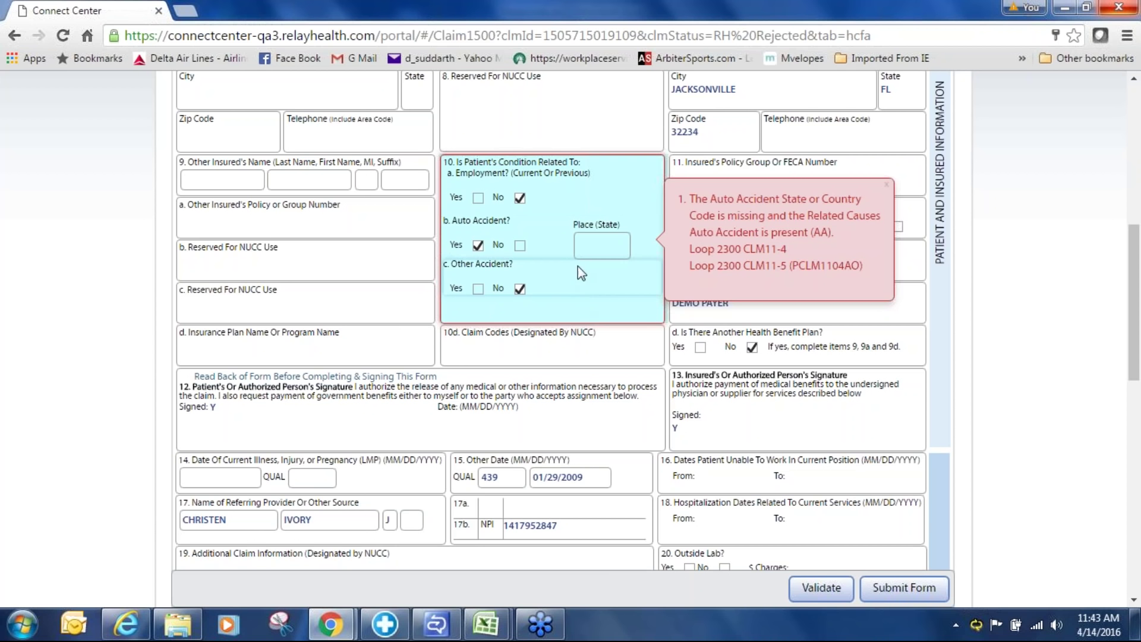
Check the auto accident Place (State) field in item 10, validate the claim form and view the claim's summary
{"action": "left_click", "coordinate": [592, 248]}
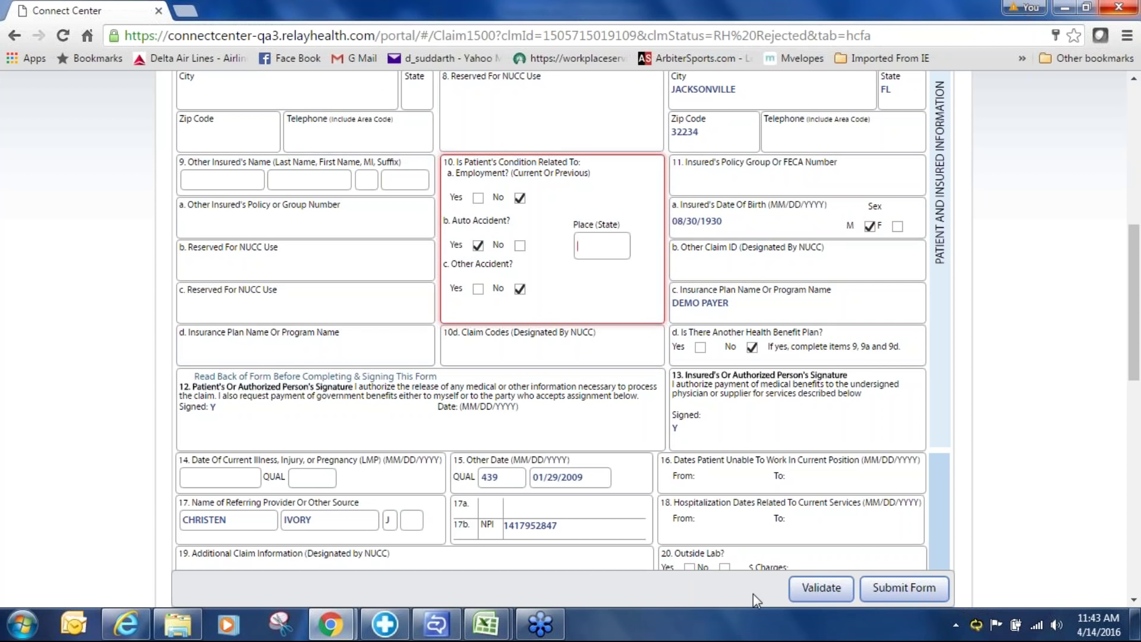
{"action": "left_click", "coordinate": [811, 590]}
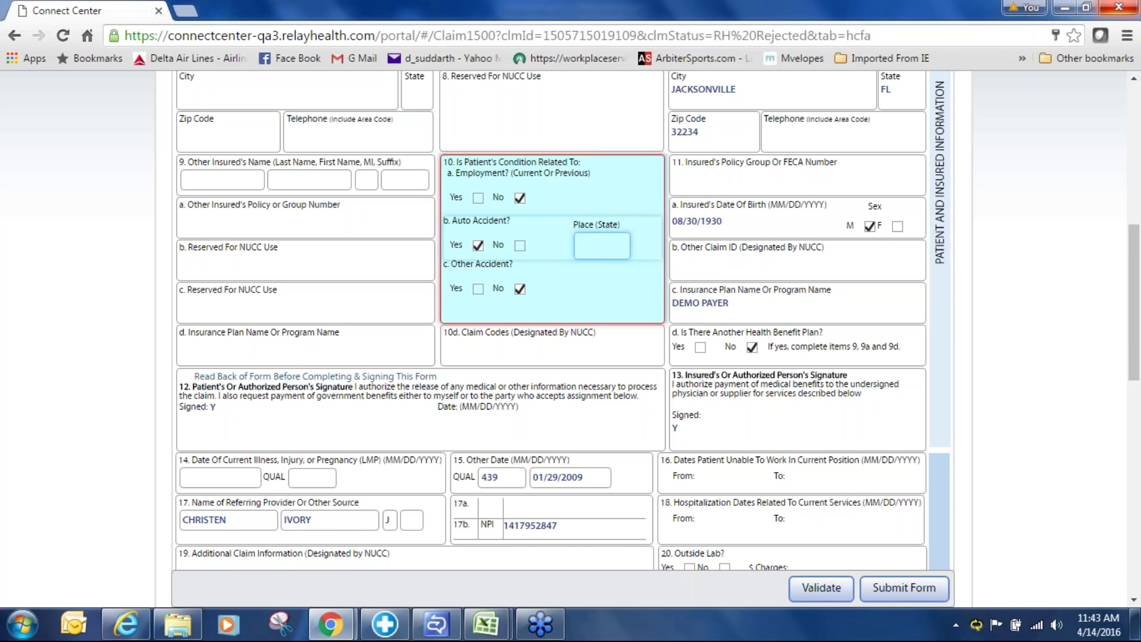
{"action": "left_click", "coordinate": [601, 253]}
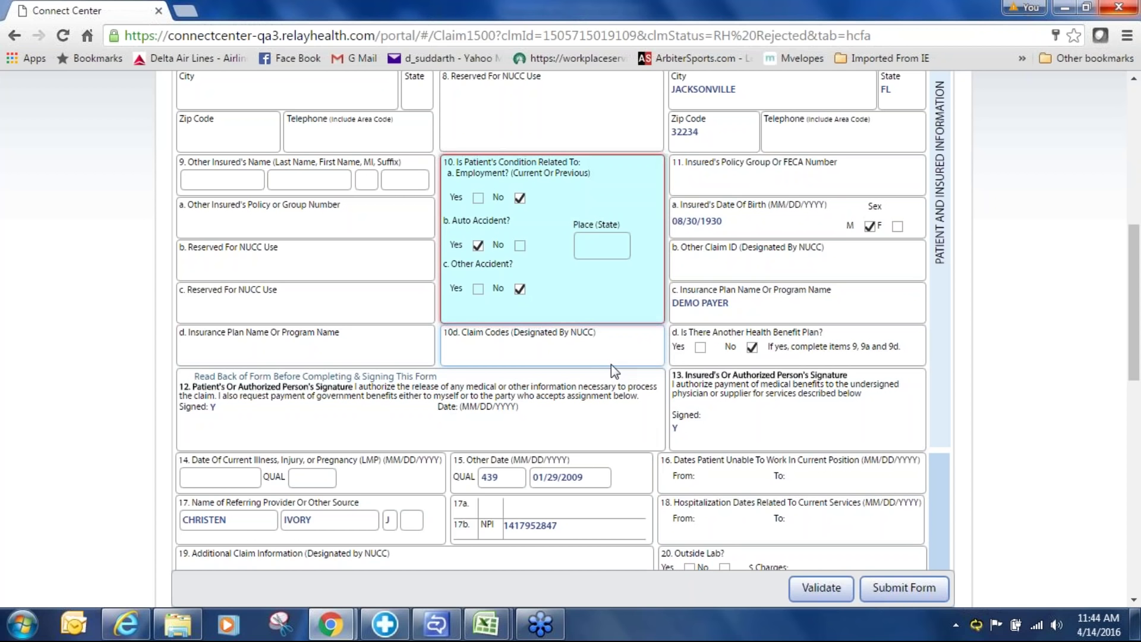
{"action": "left_click", "coordinate": [825, 599]}
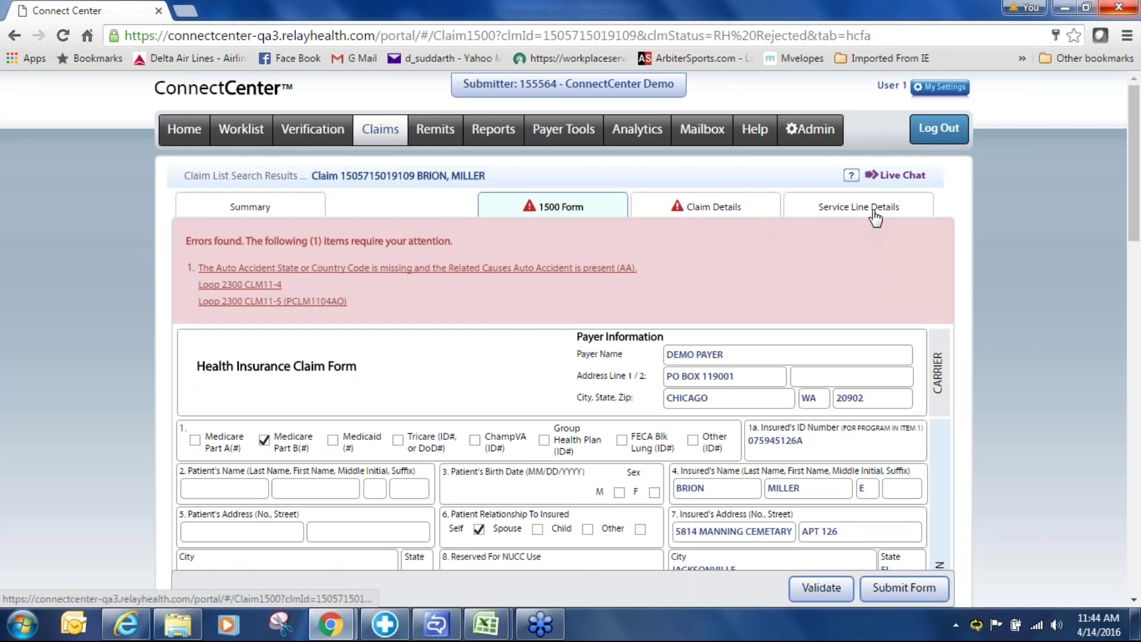
{"action": "left_click", "coordinate": [260, 212]}
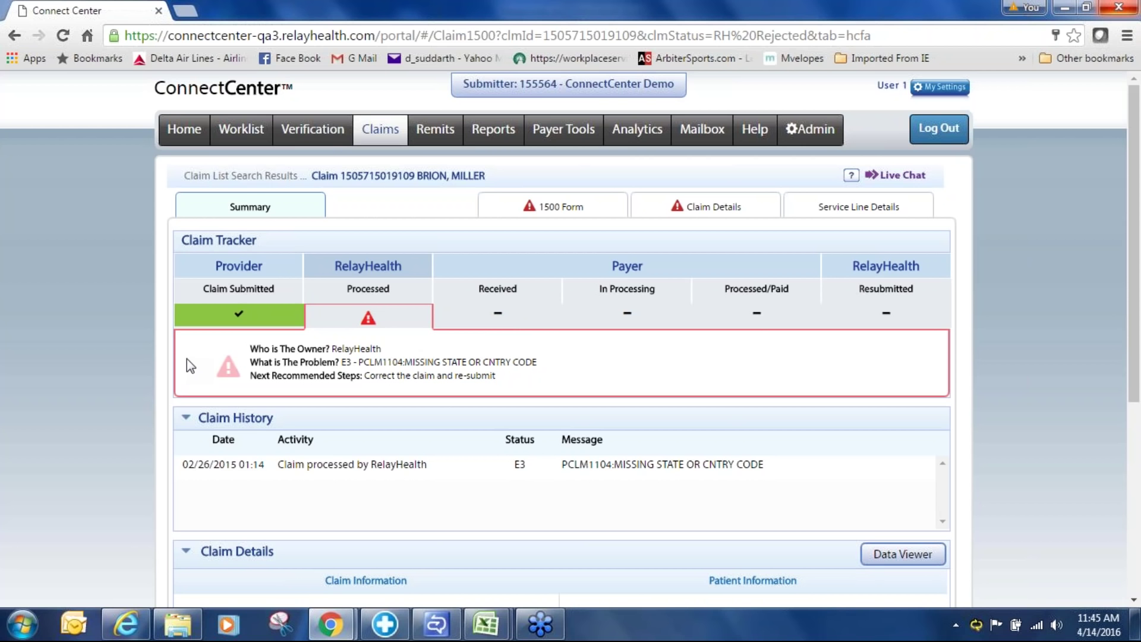
Create a new institutional claim on a blank UB-04 form
{"action": "mouse_move", "coordinate": [377, 136]}
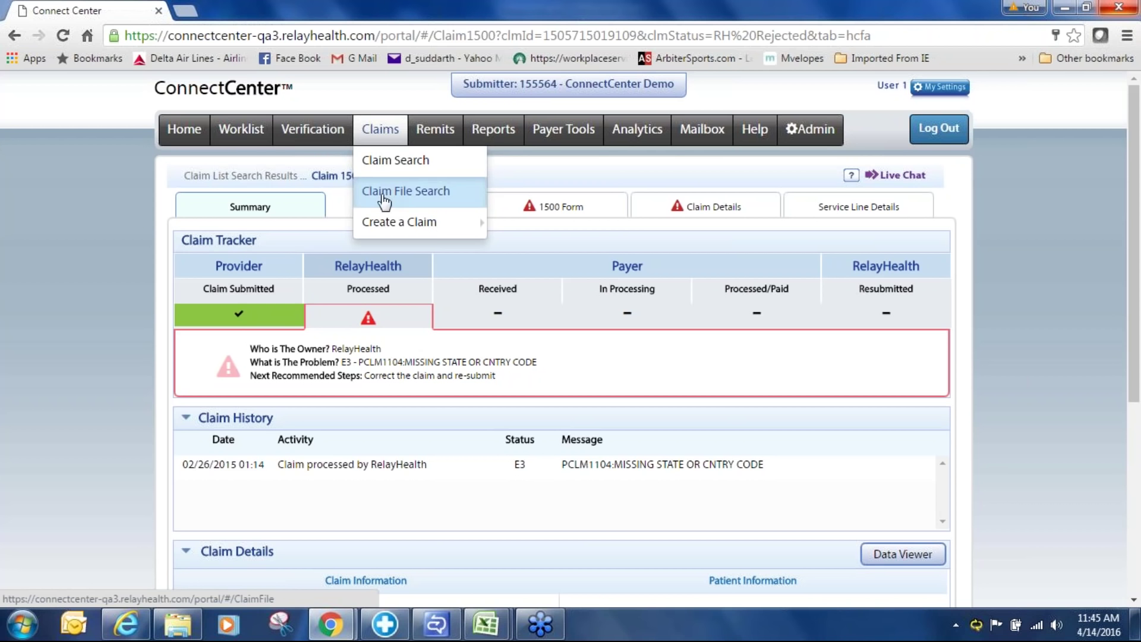
{"action": "mouse_move", "coordinate": [389, 228]}
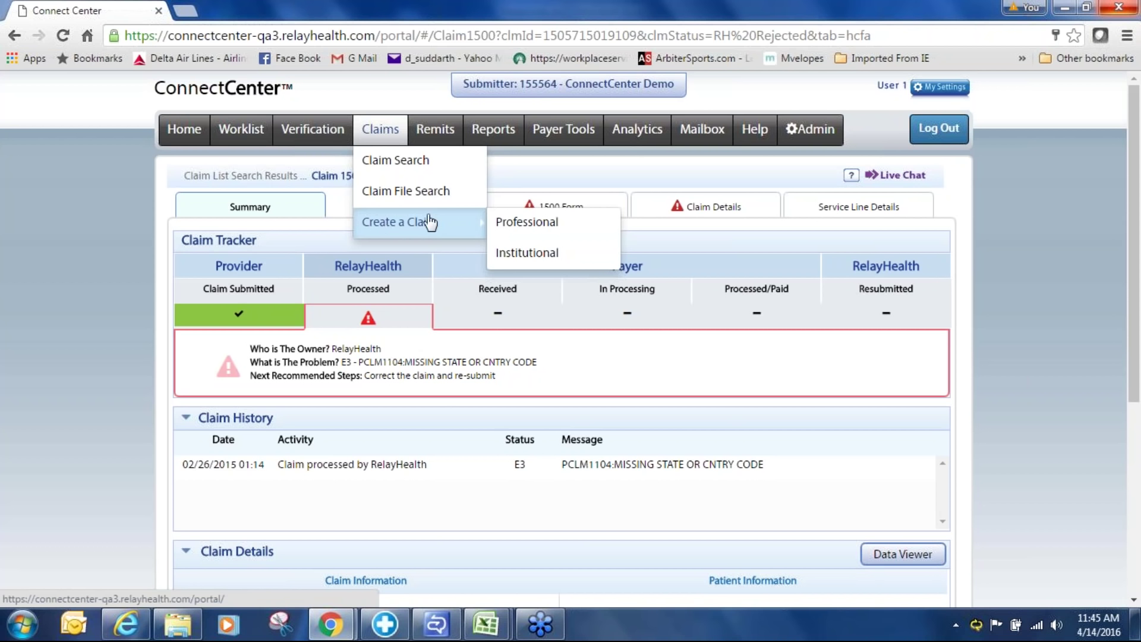
{"action": "left_click", "coordinate": [549, 263]}
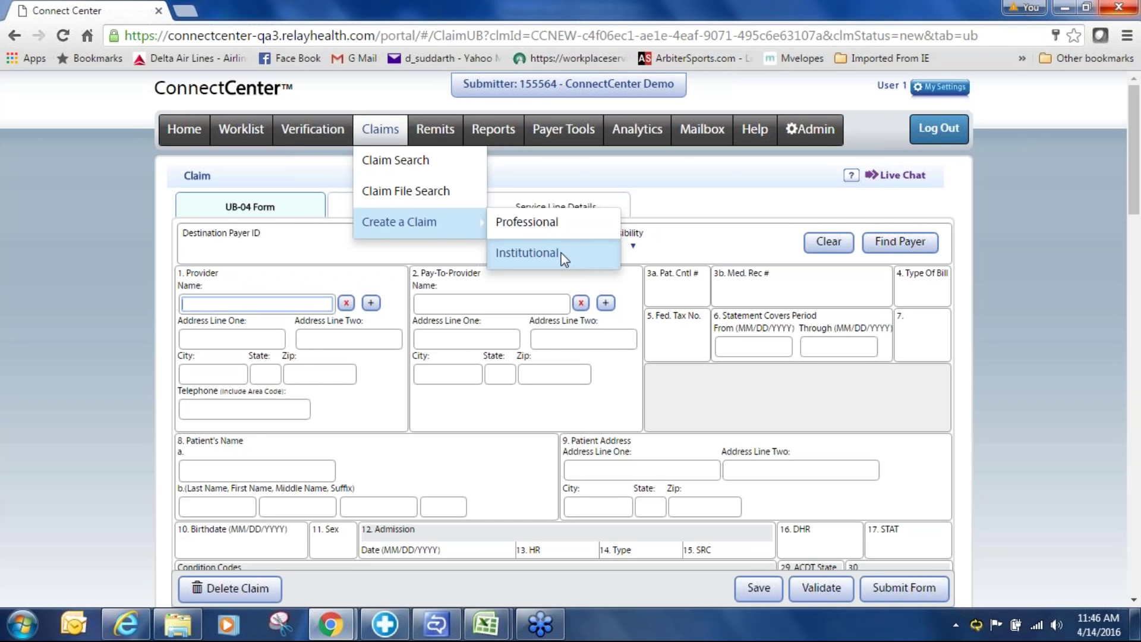
{"action": "left_click", "coordinate": [562, 253]}
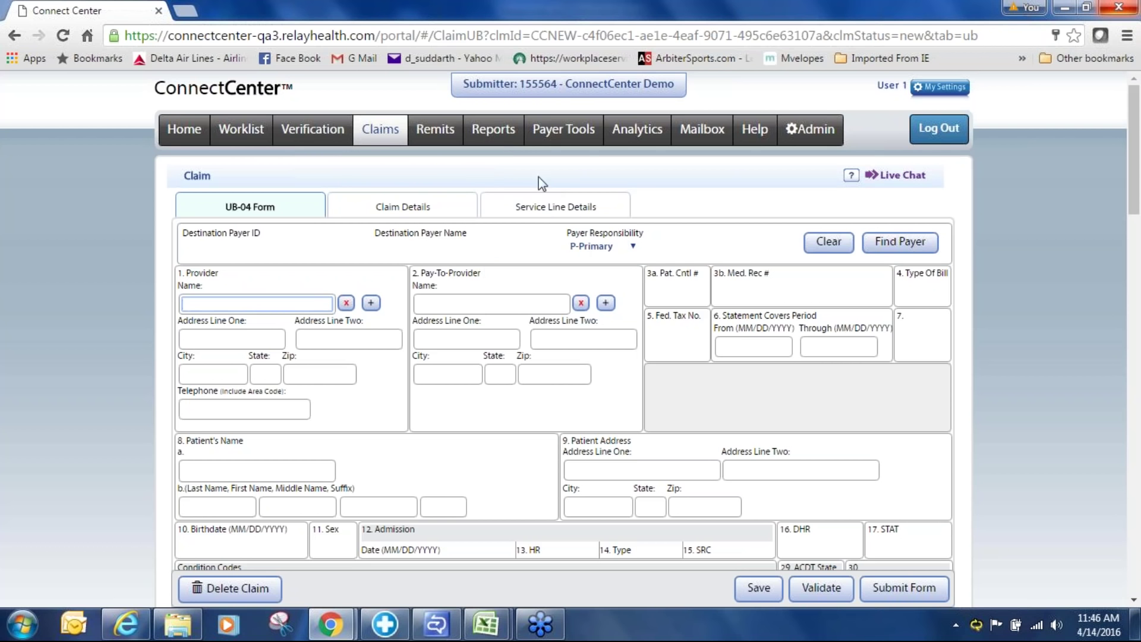
Run a remit search without any criteria and open the details of the first remittance listed
{"action": "left_click", "coordinate": [434, 140]}
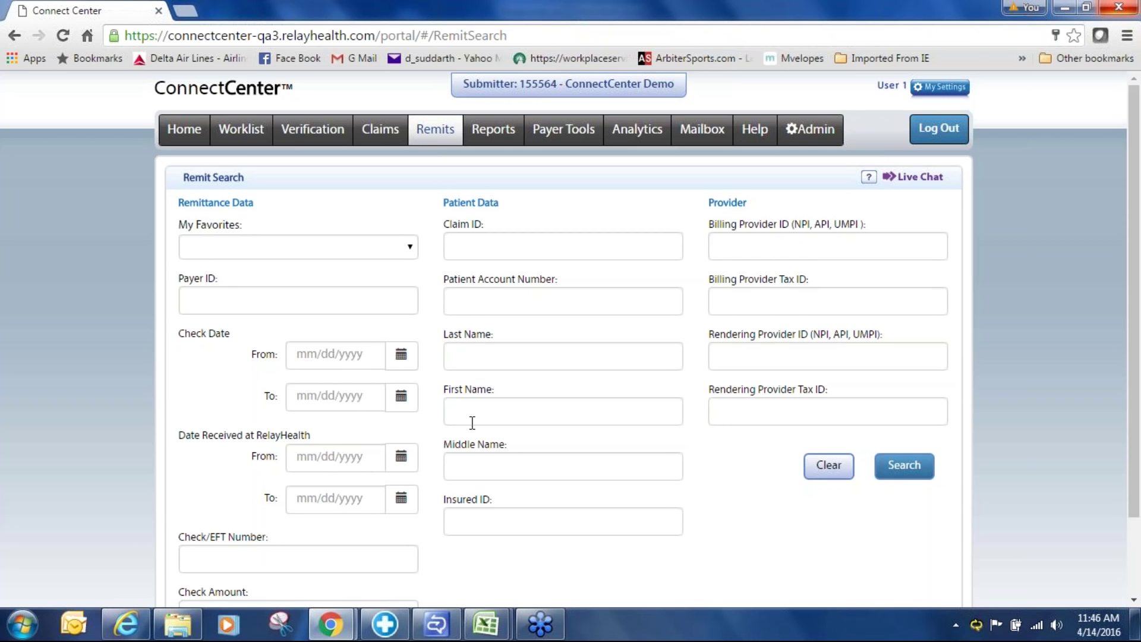
{"action": "left_click", "coordinate": [906, 466]}
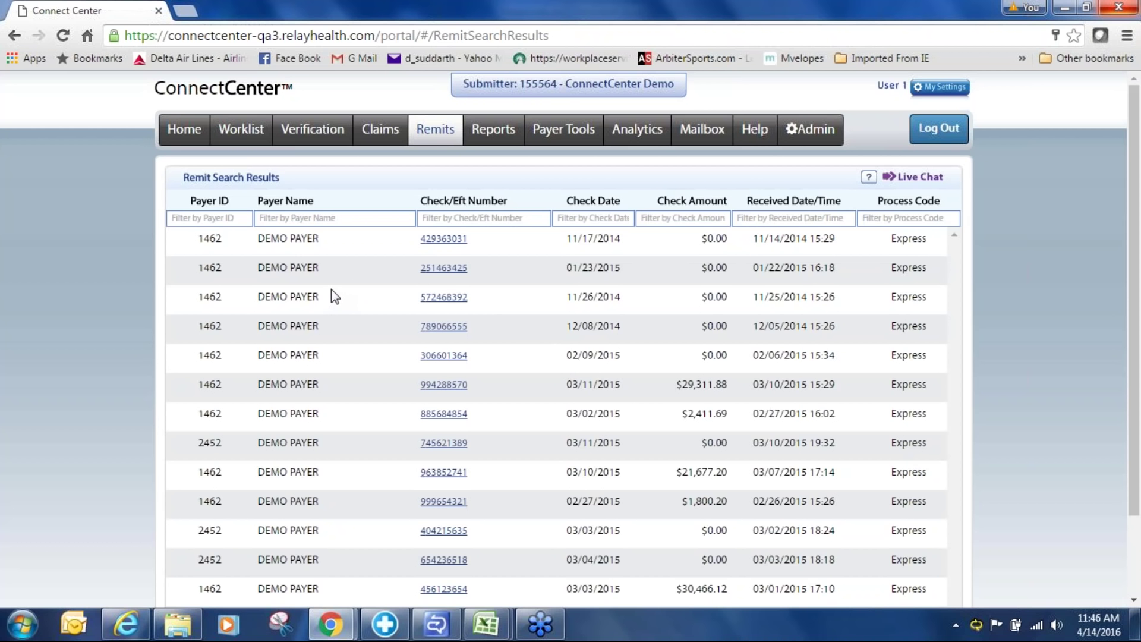
{"action": "left_click", "coordinate": [451, 239]}
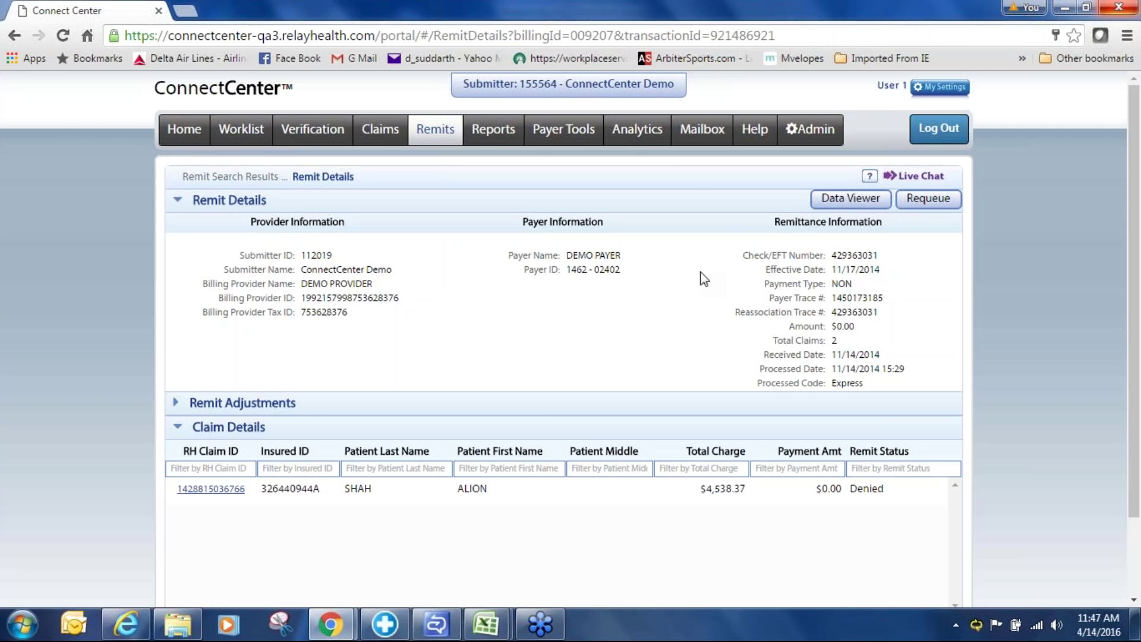
Expand the remit adjustments and open the payment details of the denied claim in this remittance
{"action": "scroll", "coordinate": [506, 339], "scroll_direction": "down", "scroll_amount": 2}
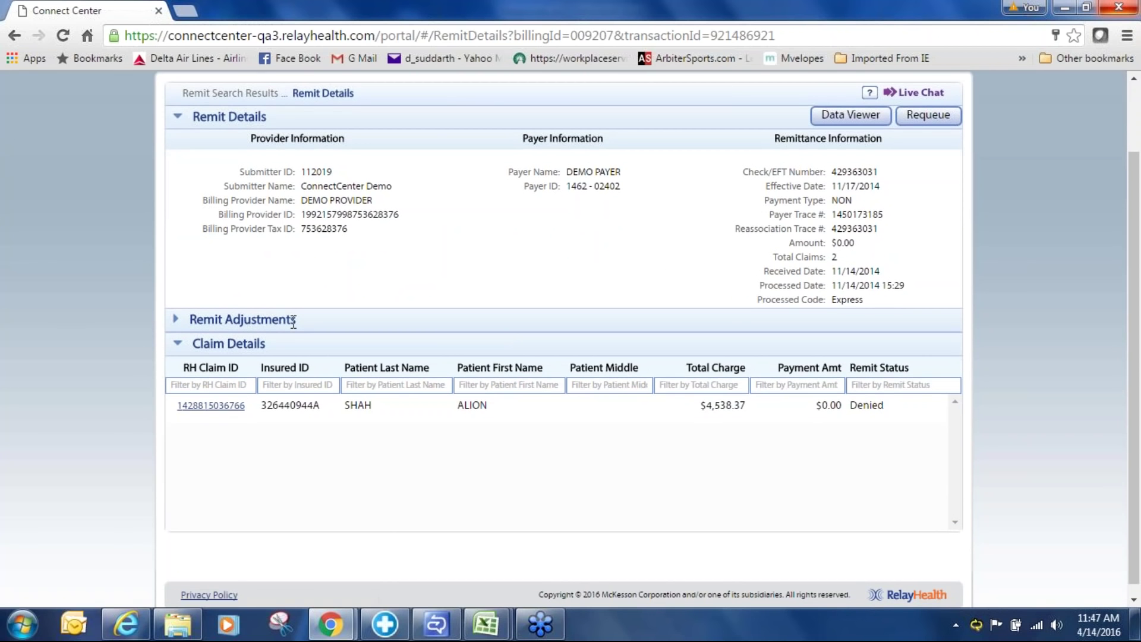
{"action": "left_click", "coordinate": [176, 318]}
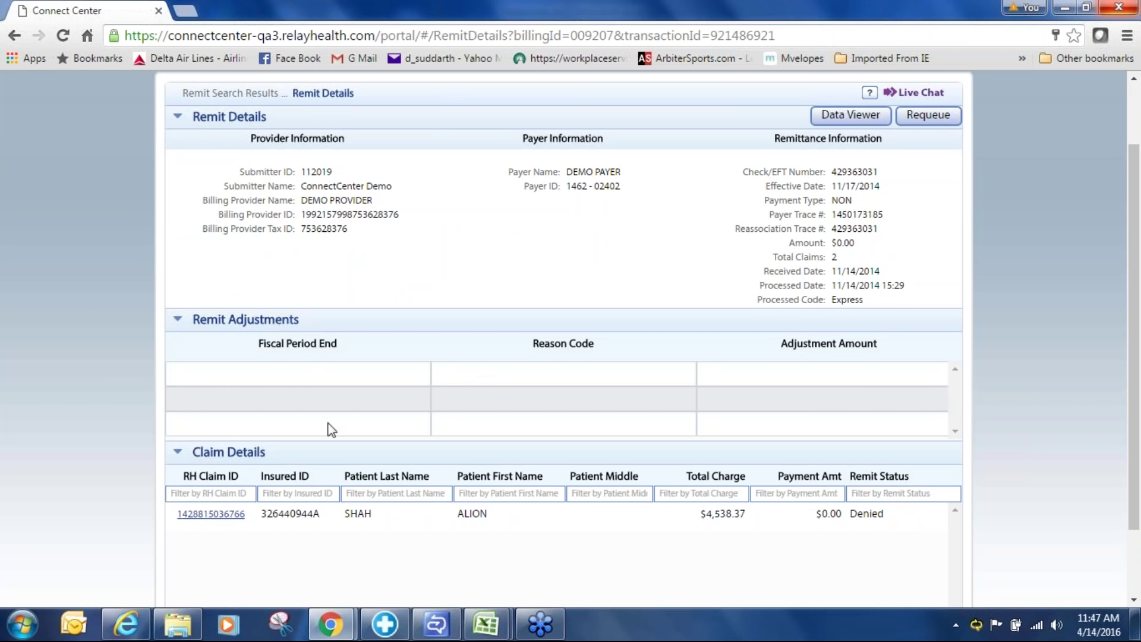
{"action": "left_click", "coordinate": [198, 520]}
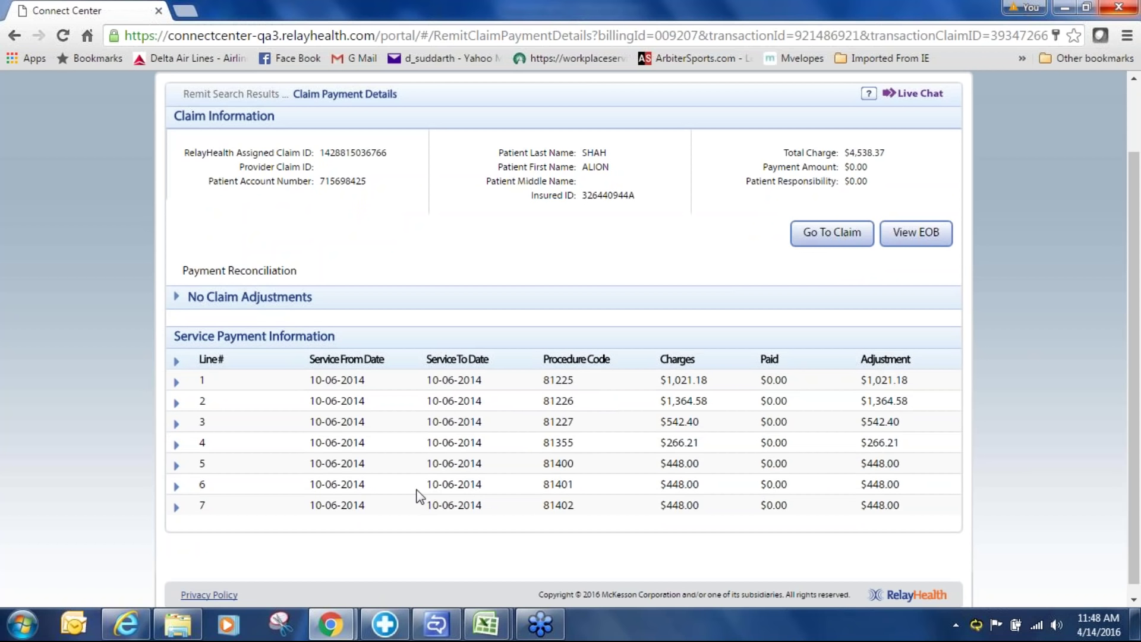
Review the claim's full explanation of benefits including the adjustment detail, close it and go to the related claim
{"action": "scroll", "coordinate": [419, 497], "scroll_direction": "up", "scroll_amount": 2}
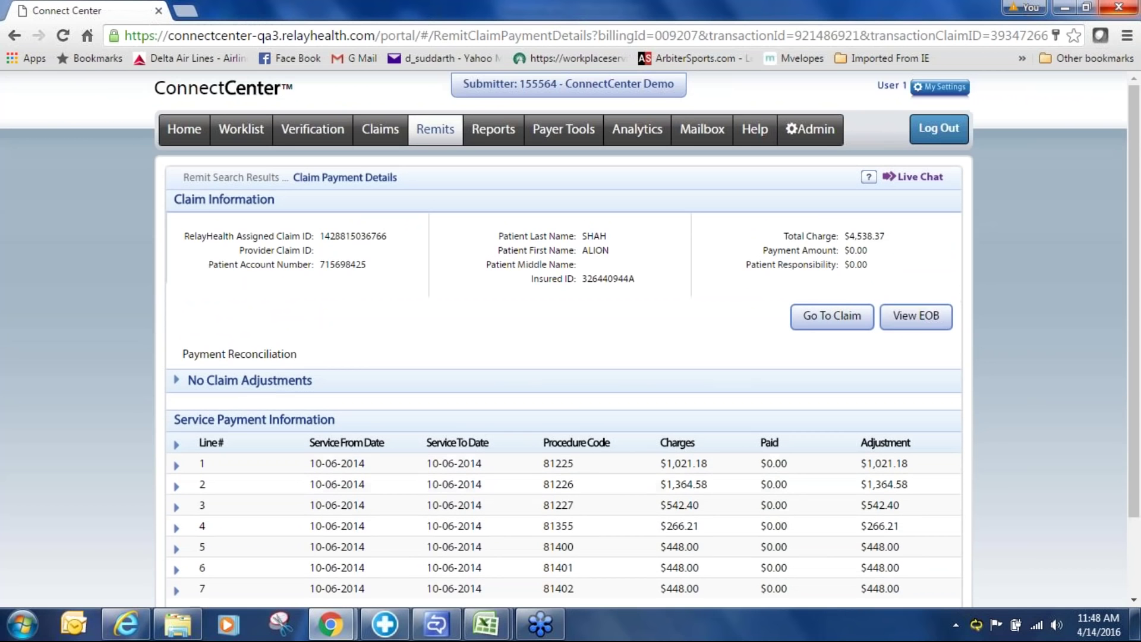
{"action": "left_click", "coordinate": [909, 318]}
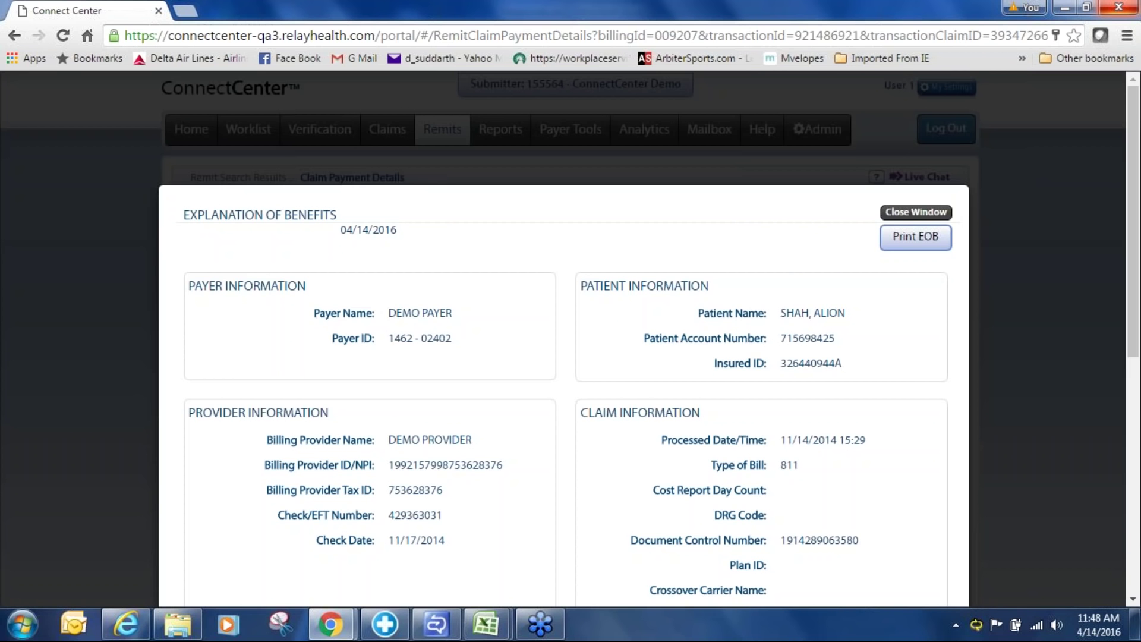
{"action": "scroll", "coordinate": [910, 310], "scroll_direction": "down", "scroll_amount": 3}
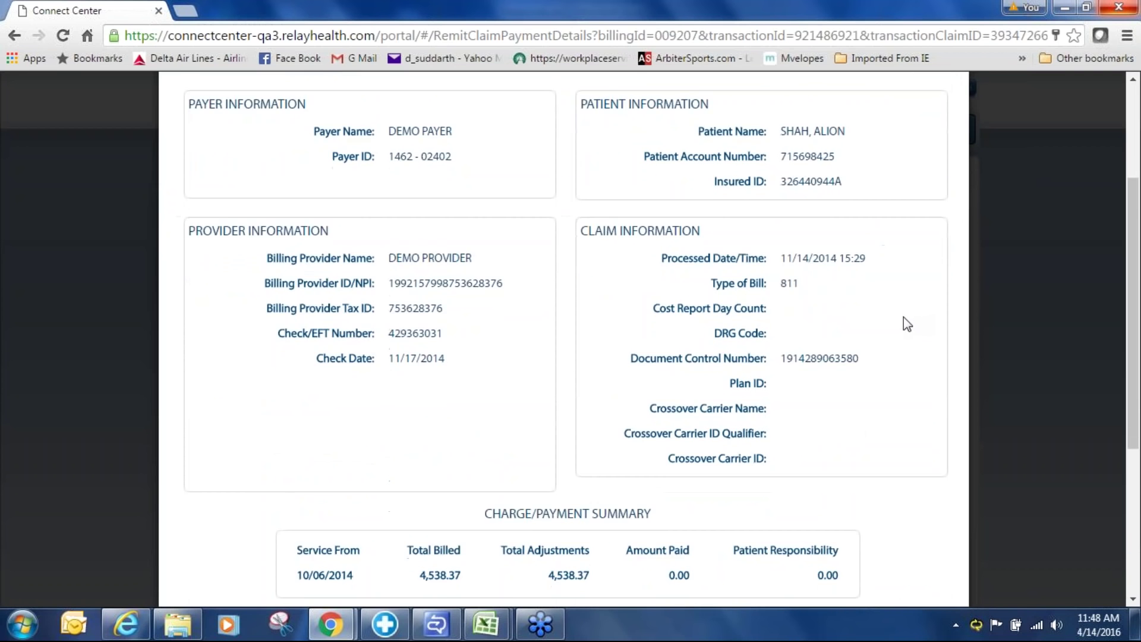
{"action": "scroll", "coordinate": [907, 323], "scroll_direction": "down", "scroll_amount": 5}
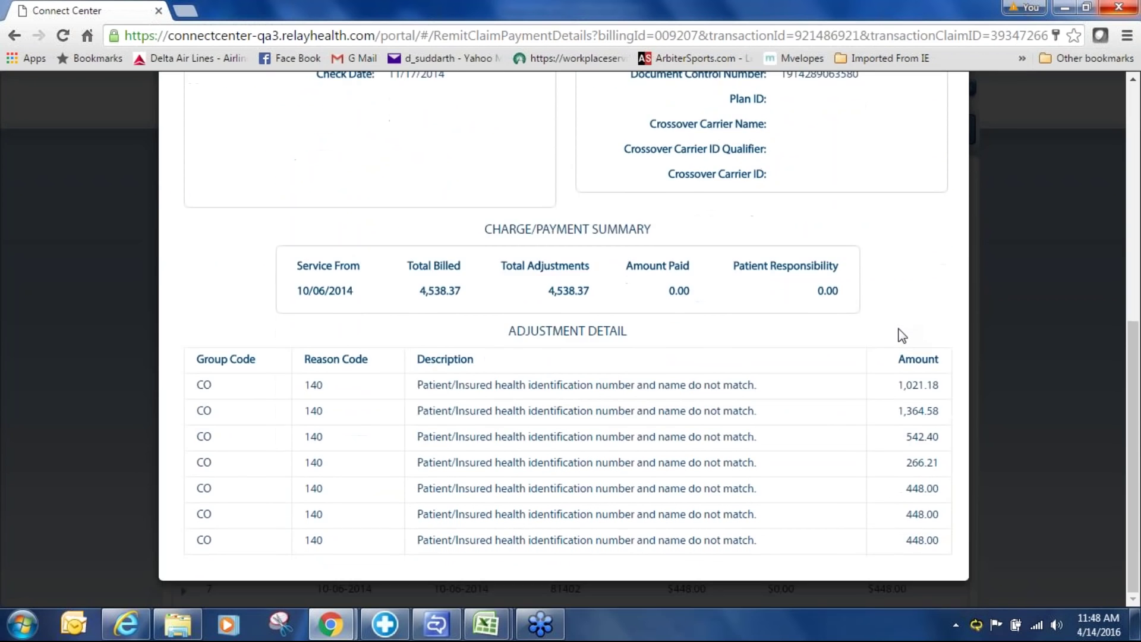
{"action": "scroll", "coordinate": [902, 336], "scroll_direction": "up", "scroll_amount": 8}
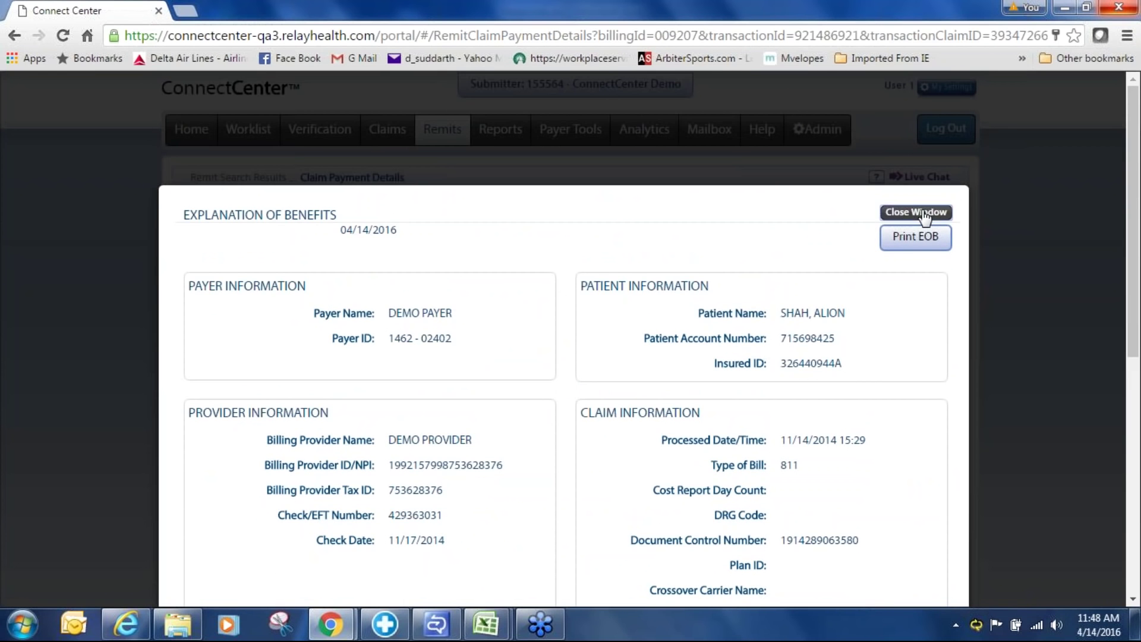
{"action": "left_click", "coordinate": [918, 213]}
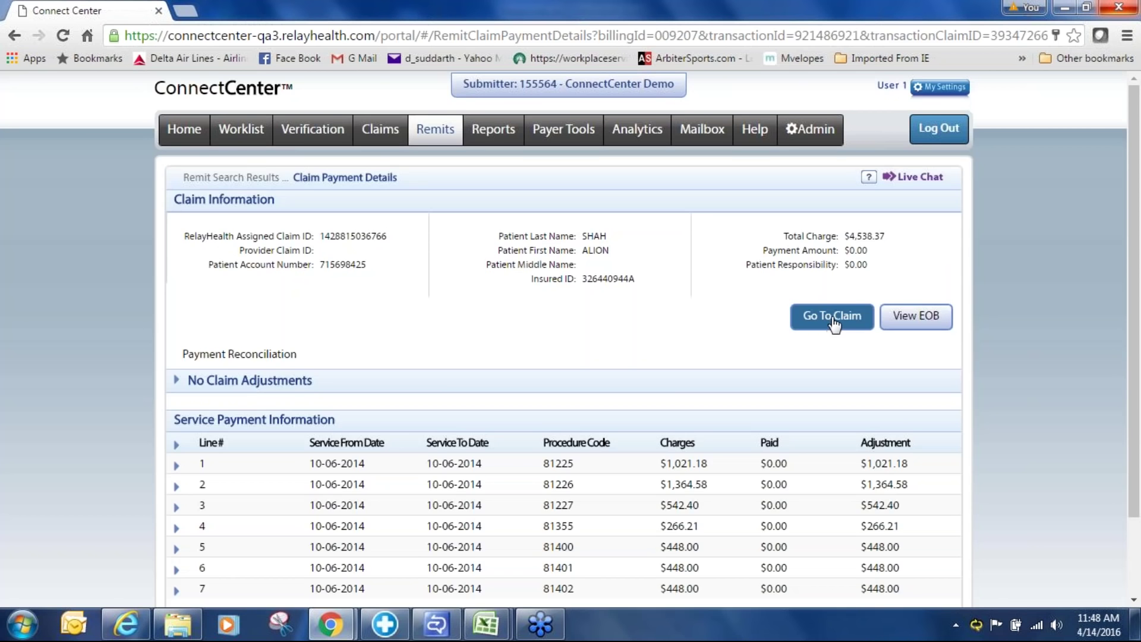
{"action": "left_click", "coordinate": [835, 315]}
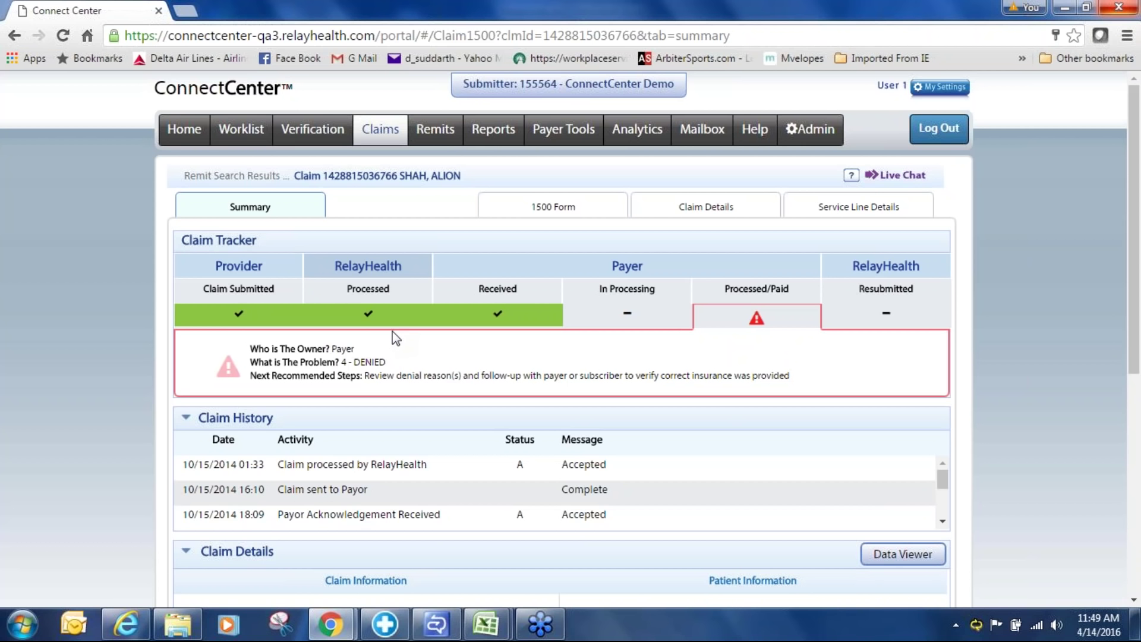
Open the RelayHealth report search and show which reports are available for the Claim report type
{"action": "mouse_move", "coordinate": [478, 140]}
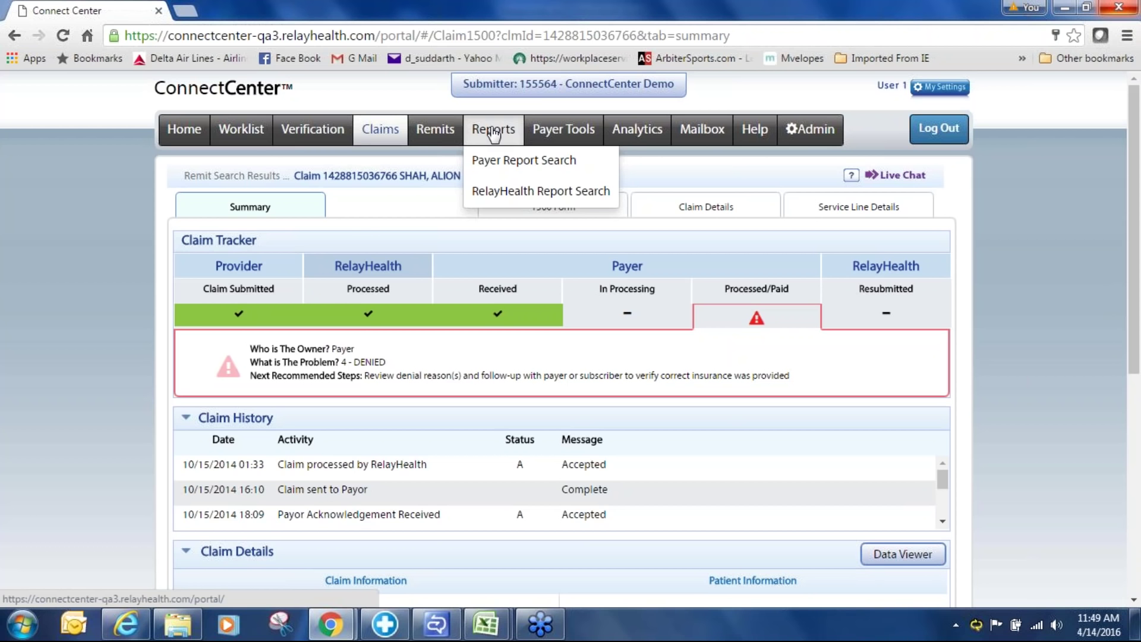
{"action": "left_click", "coordinate": [514, 196]}
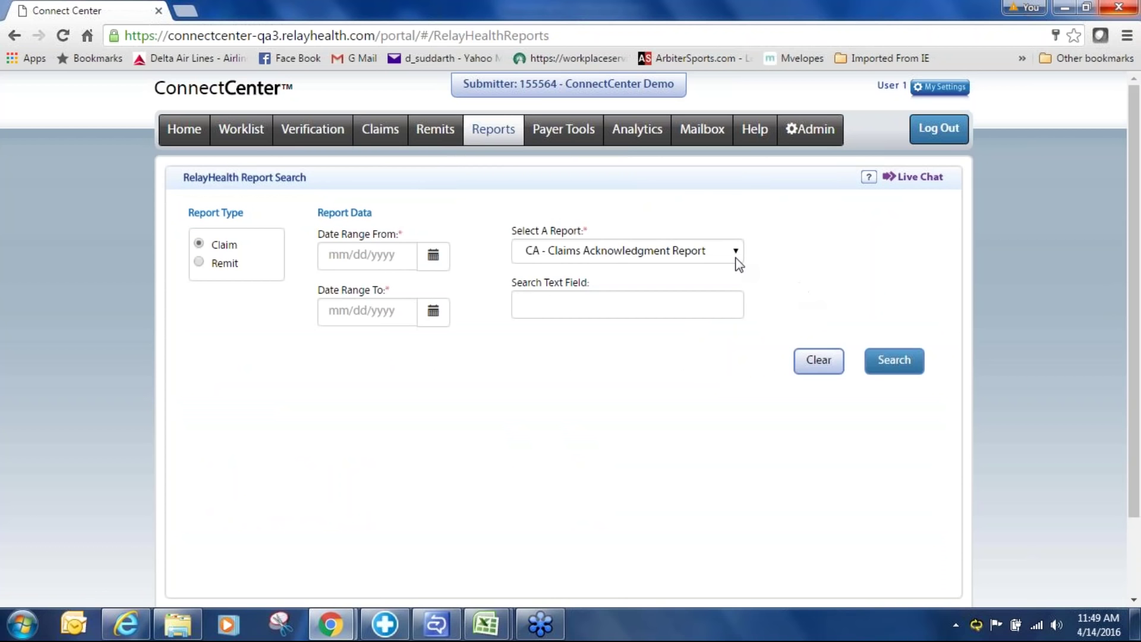
{"action": "left_click", "coordinate": [736, 256]}
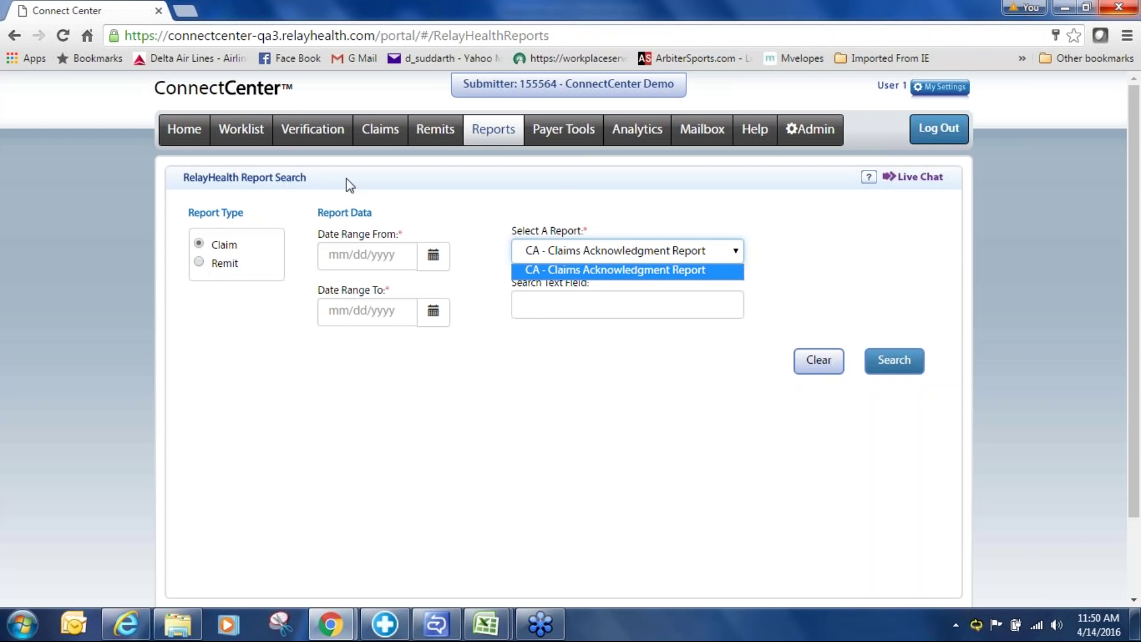
Open the analytics revenue cycle dashboard, show its provider and comparison filters, and apply the Standard comparison without selecting a provider
{"action": "mouse_move", "coordinate": [577, 138]}
{"action": "mouse_move", "coordinate": [568, 143]}
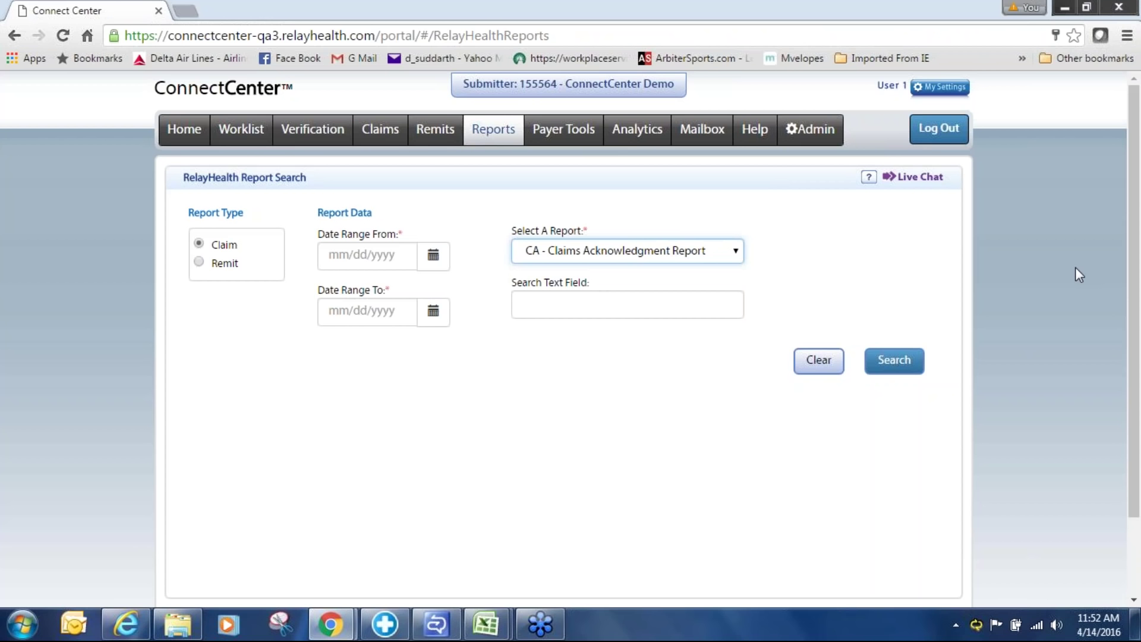
{"action": "left_click", "coordinate": [639, 139]}
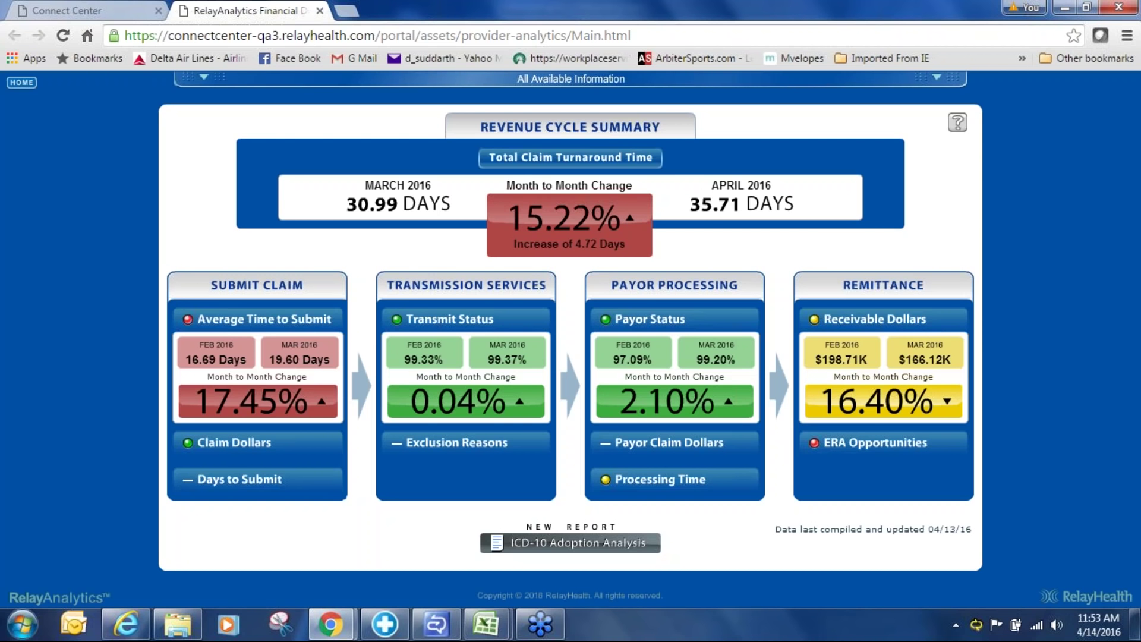
{"action": "left_click", "coordinate": [590, 85]}
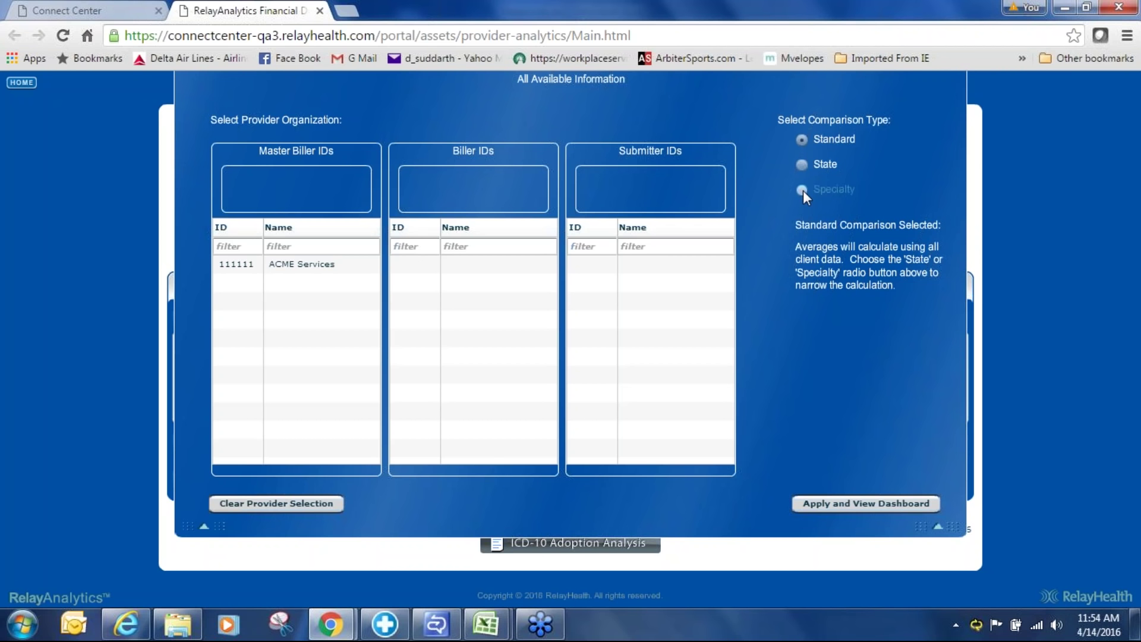
{"action": "left_click", "coordinate": [860, 505]}
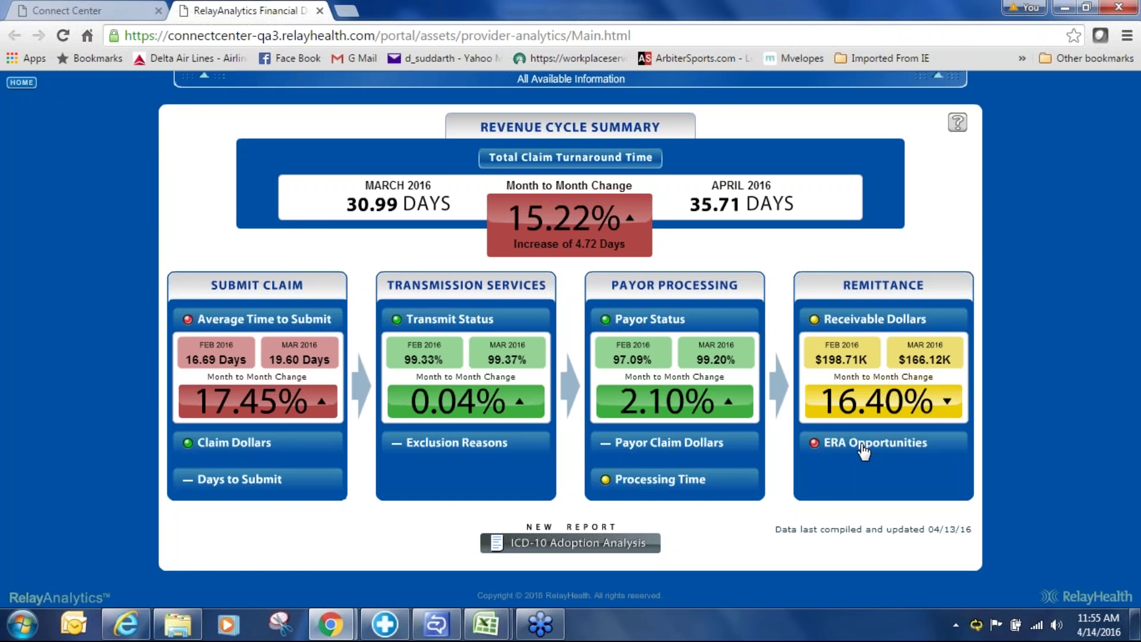
Try to view the Average Time to Submit charts and close the analytics dashboard
{"action": "left_click", "coordinate": [241, 394]}
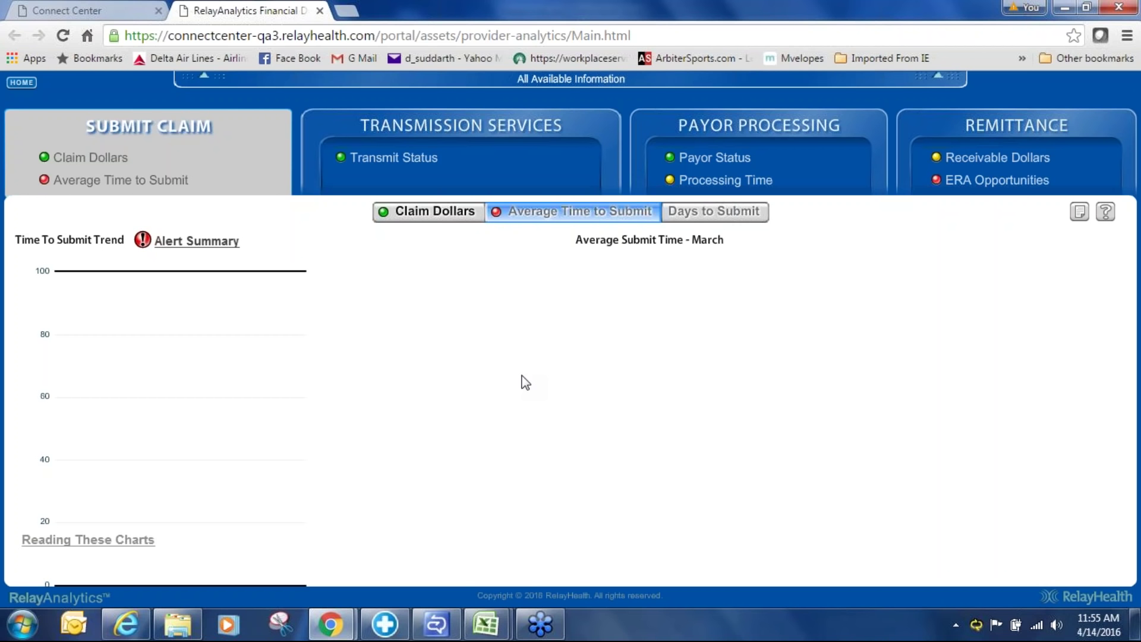
{"action": "mouse_move", "coordinate": [261, 78]}
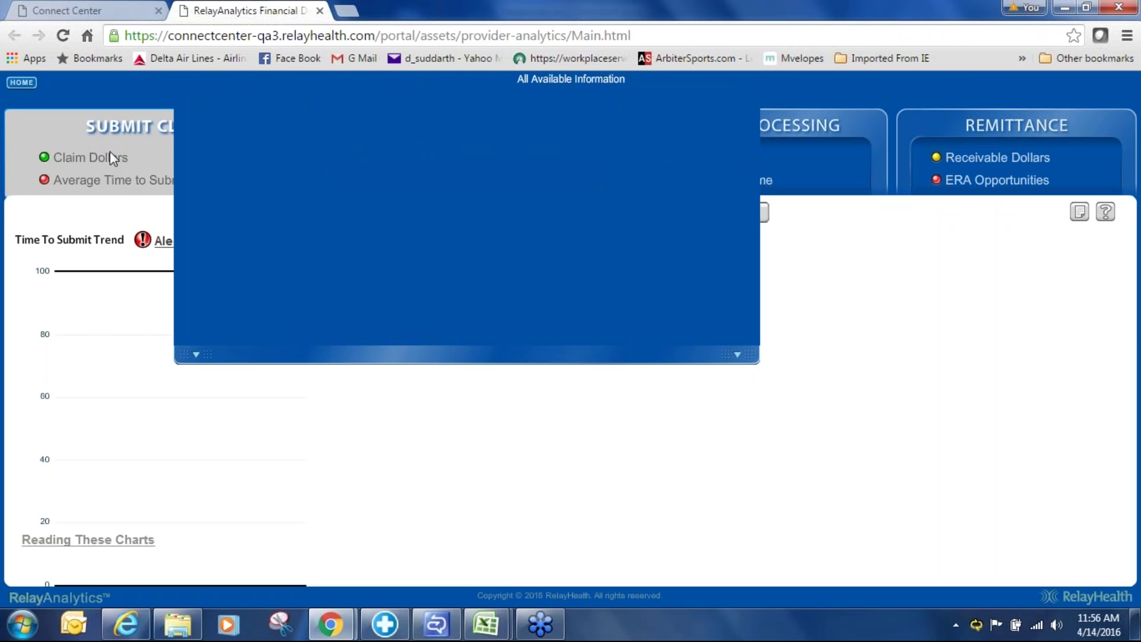
{"action": "left_click", "coordinate": [320, 10]}
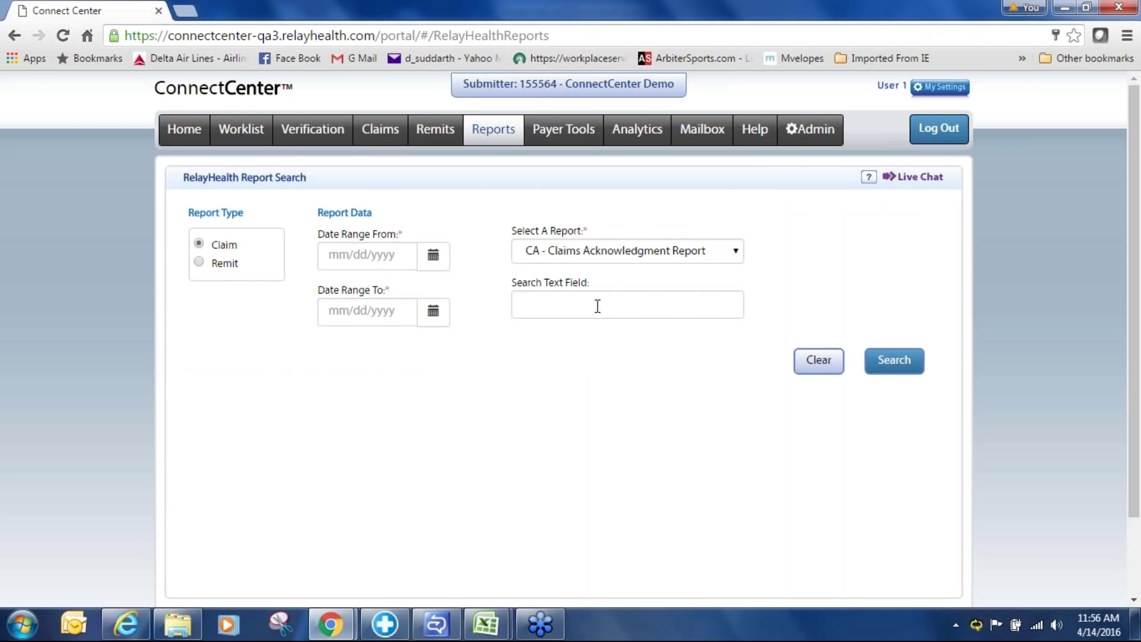
Reopen analytics and filter the dashboard to ACME Services, Cardiology Partners and Main Street Office with the Standard comparison
{"action": "left_click", "coordinate": [630, 137]}
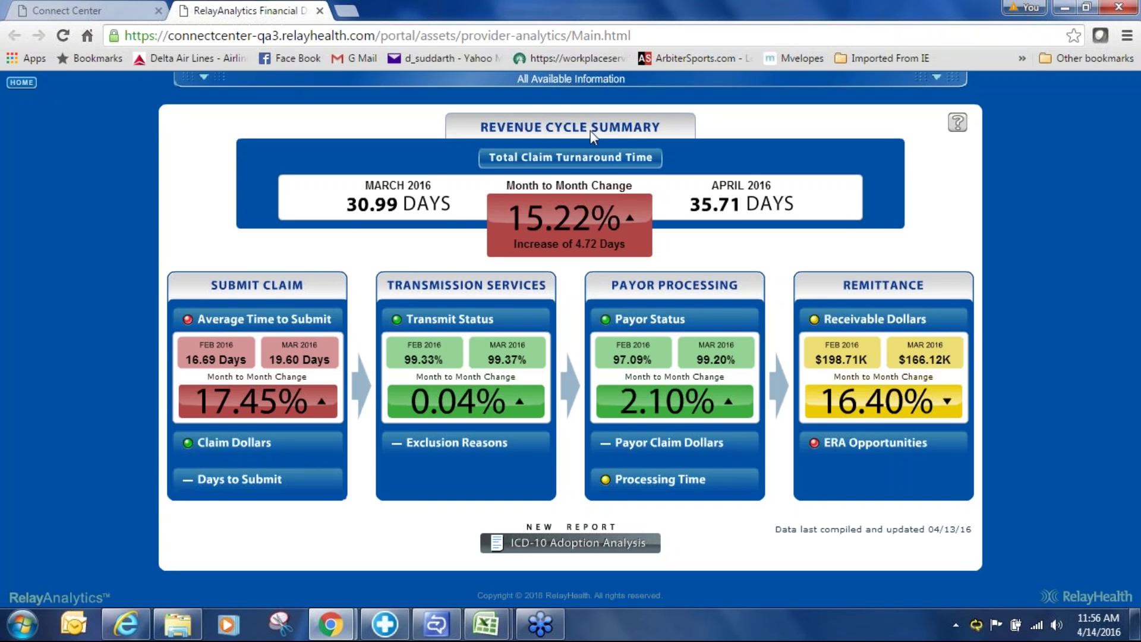
{"action": "left_click", "coordinate": [571, 79]}
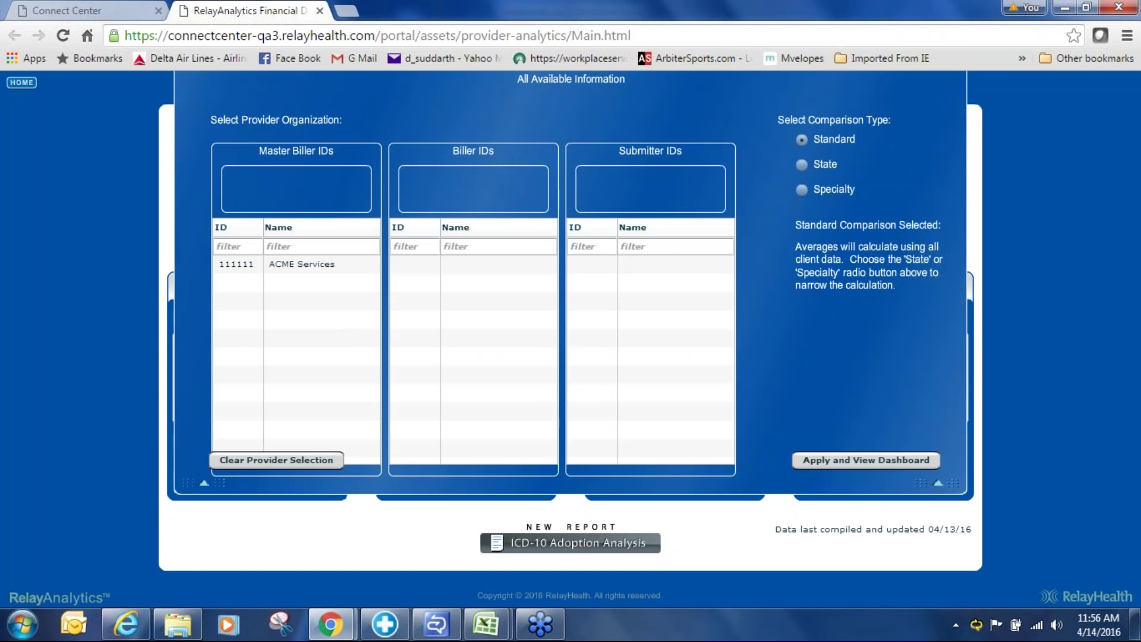
{"action": "left_click", "coordinate": [295, 264]}
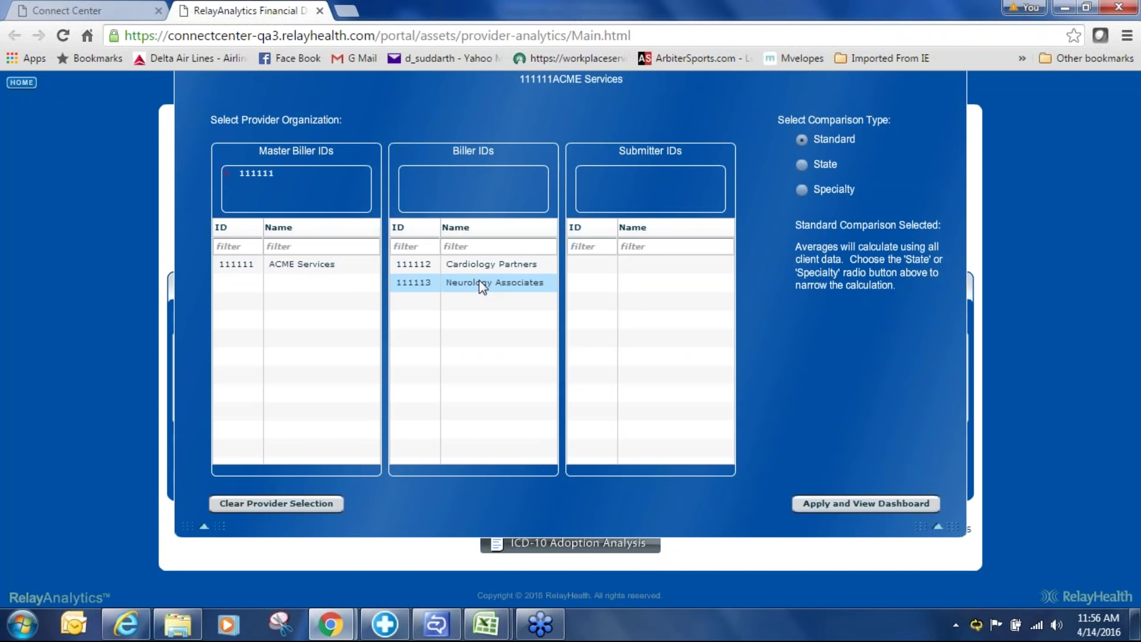
{"action": "left_click", "coordinate": [482, 265]}
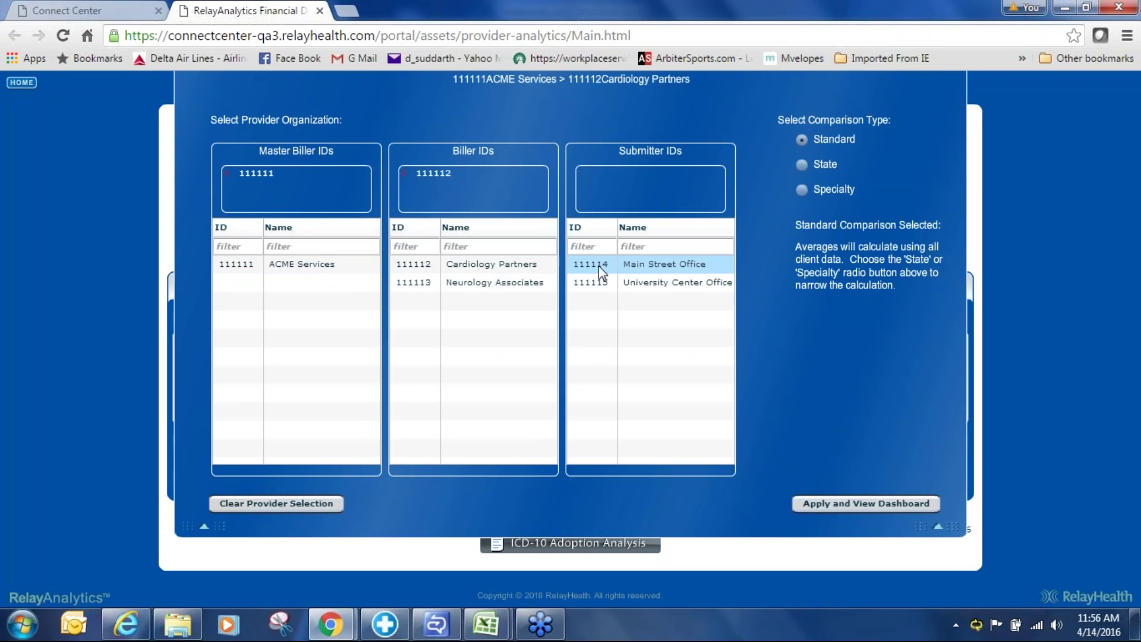
{"action": "left_click", "coordinate": [648, 269]}
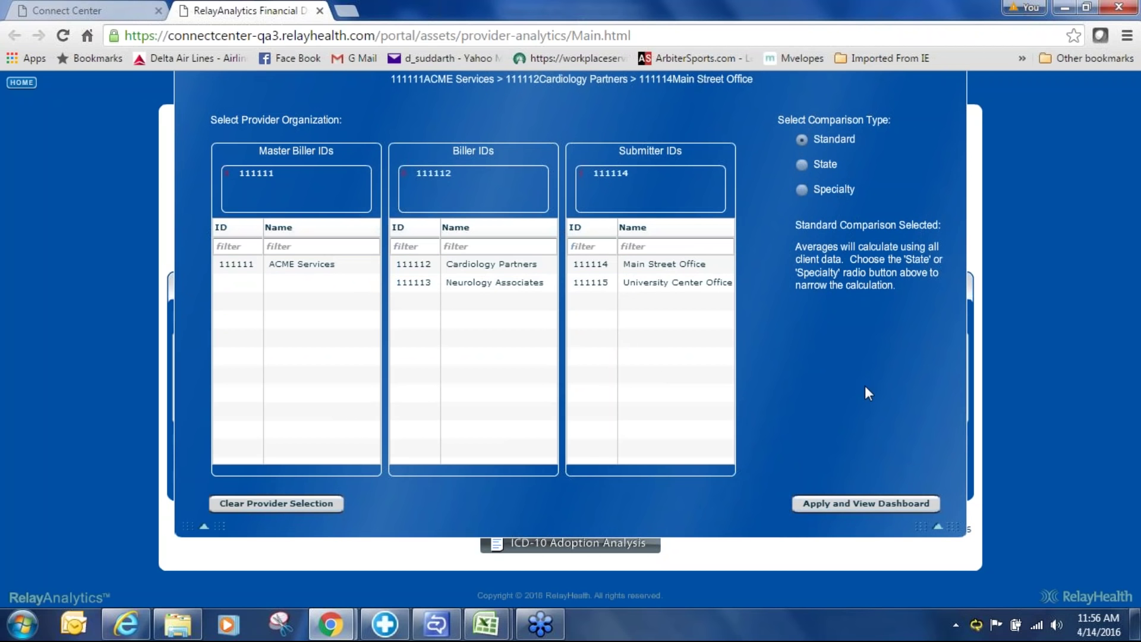
{"action": "left_click", "coordinate": [871, 503]}
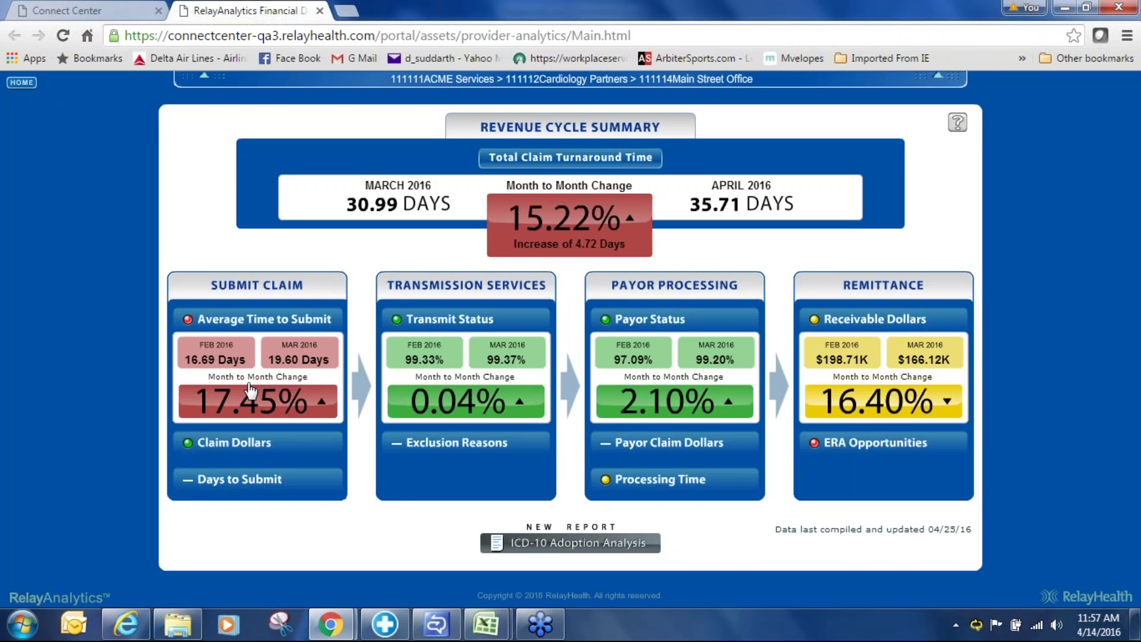
Try to view the Average Time to Submit charts for the selected office, return to the revenue cycle summary and switch back to ConnectCenter
{"action": "left_click", "coordinate": [251, 391]}
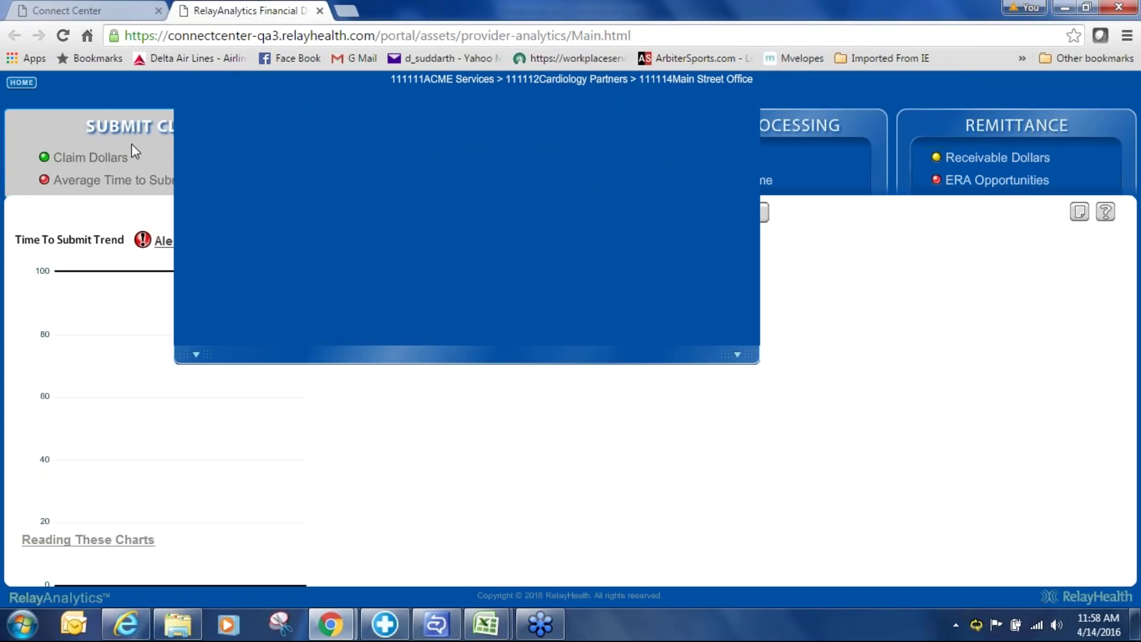
{"action": "left_click", "coordinate": [19, 84]}
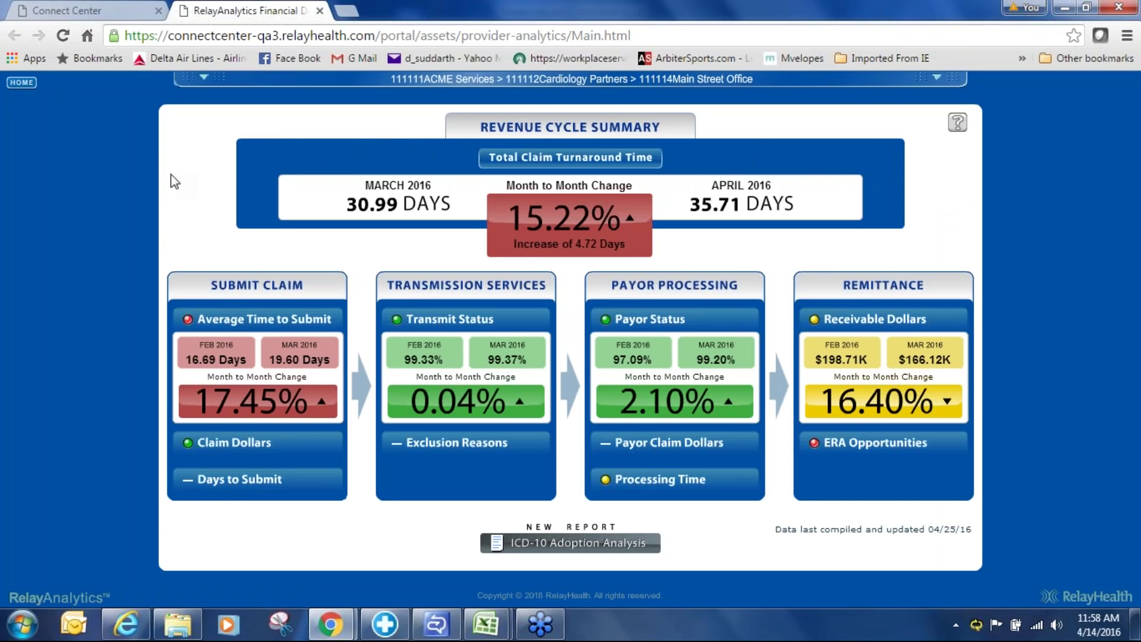
{"action": "left_click", "coordinate": [113, 10]}
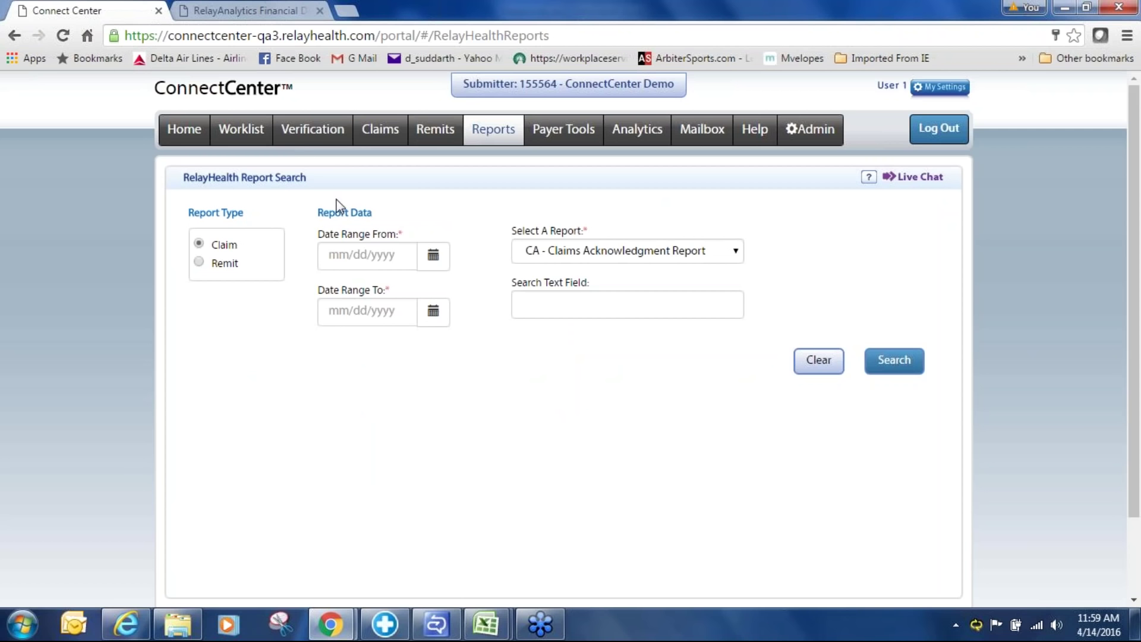
Open a new eligibility request, keep Health Benefit Plan Coverage [30] as the service type and review the rest of the form
{"action": "mouse_move", "coordinate": [310, 132]}
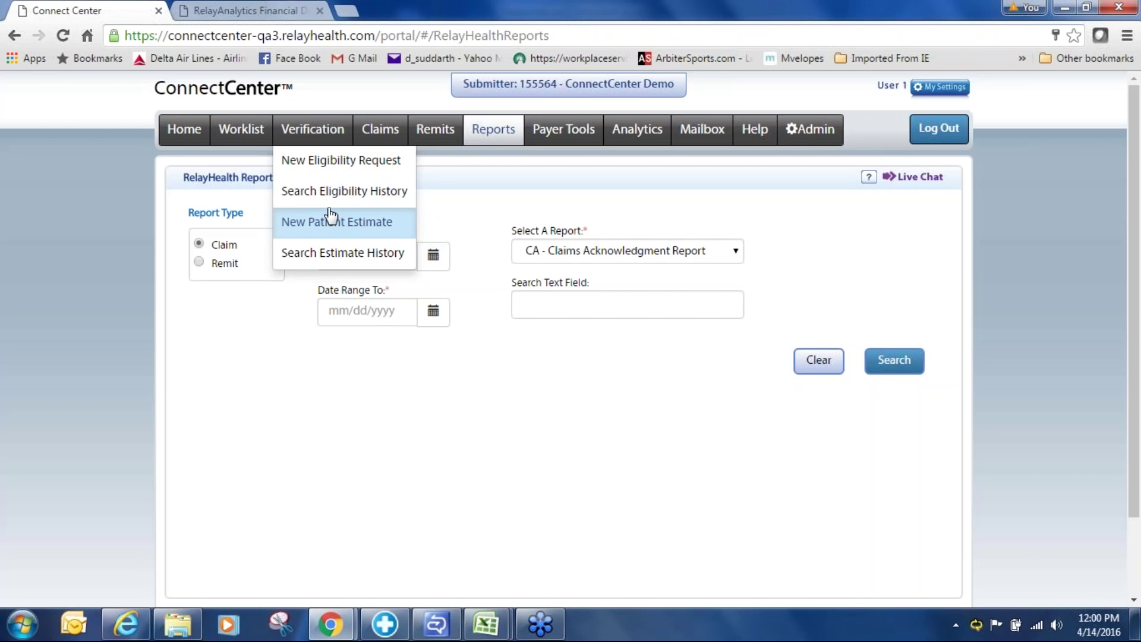
{"action": "left_click", "coordinate": [341, 163]}
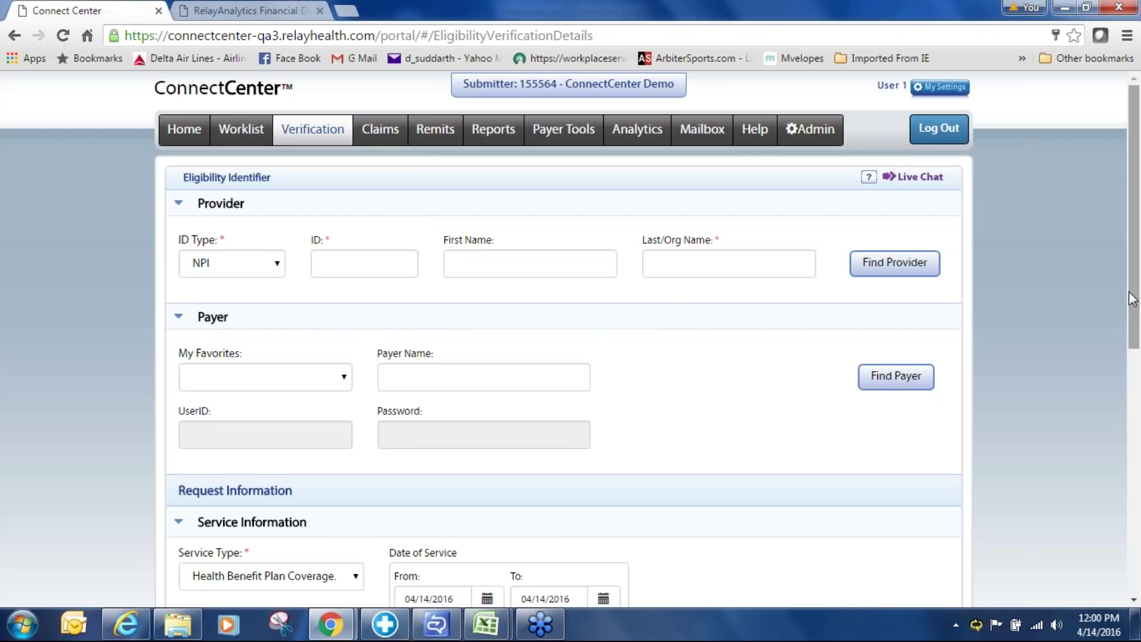
{"action": "scroll", "coordinate": [1138, 309], "scroll_direction": "down", "scroll_amount": 1}
{"action": "left_click_drag", "start_coordinate": [1138, 310], "coordinate": [1134, 468]}
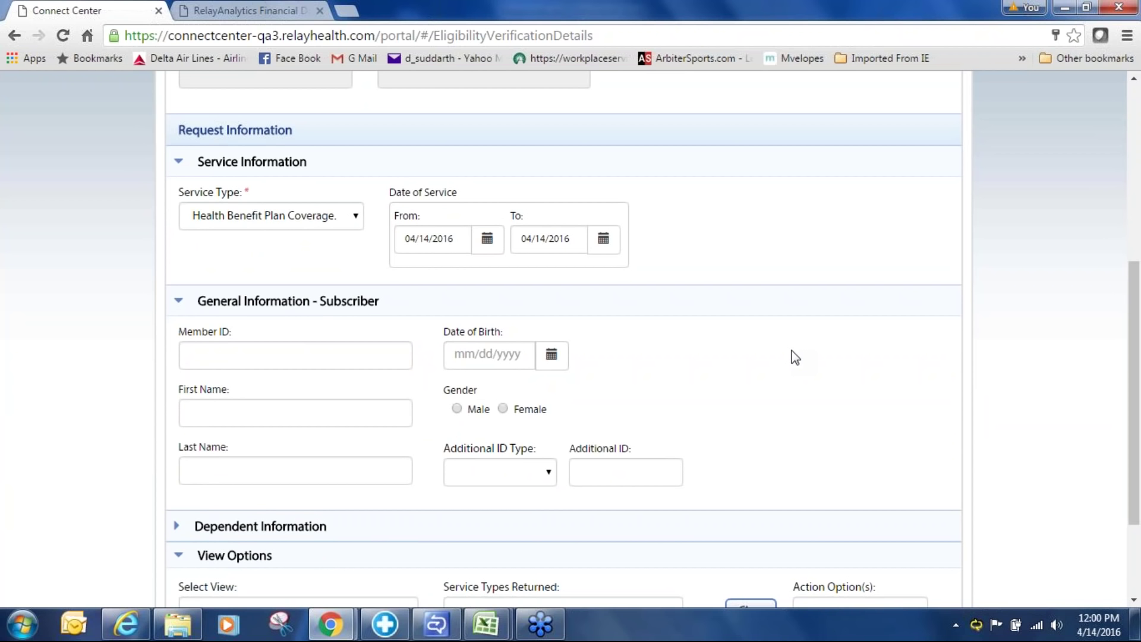
{"action": "left_click", "coordinate": [359, 219]}
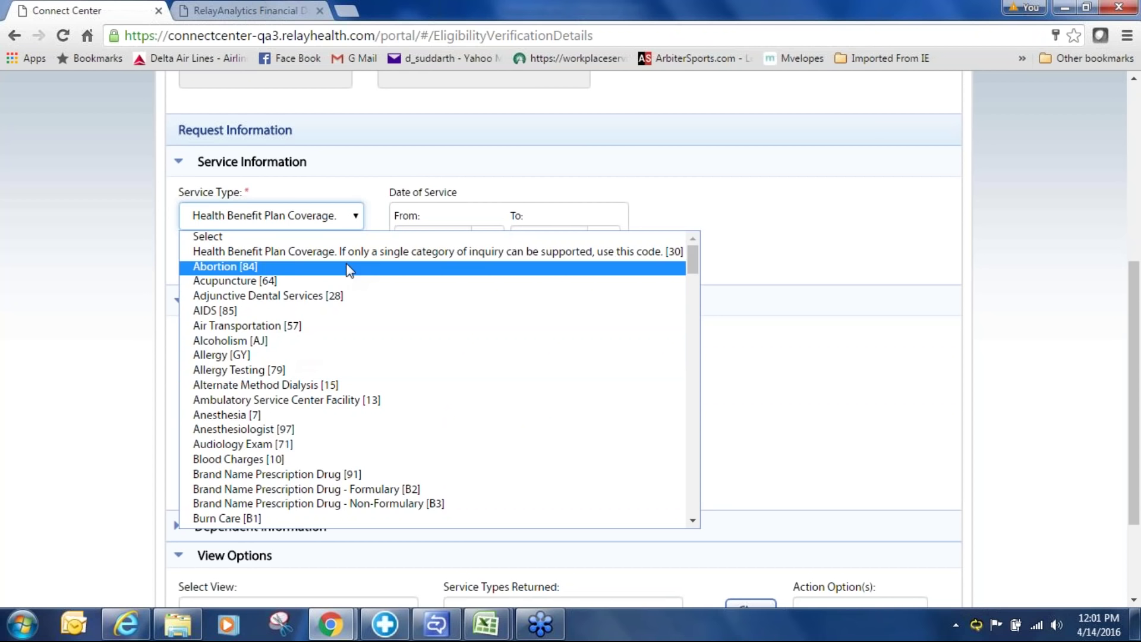
{"action": "left_click", "coordinate": [369, 252]}
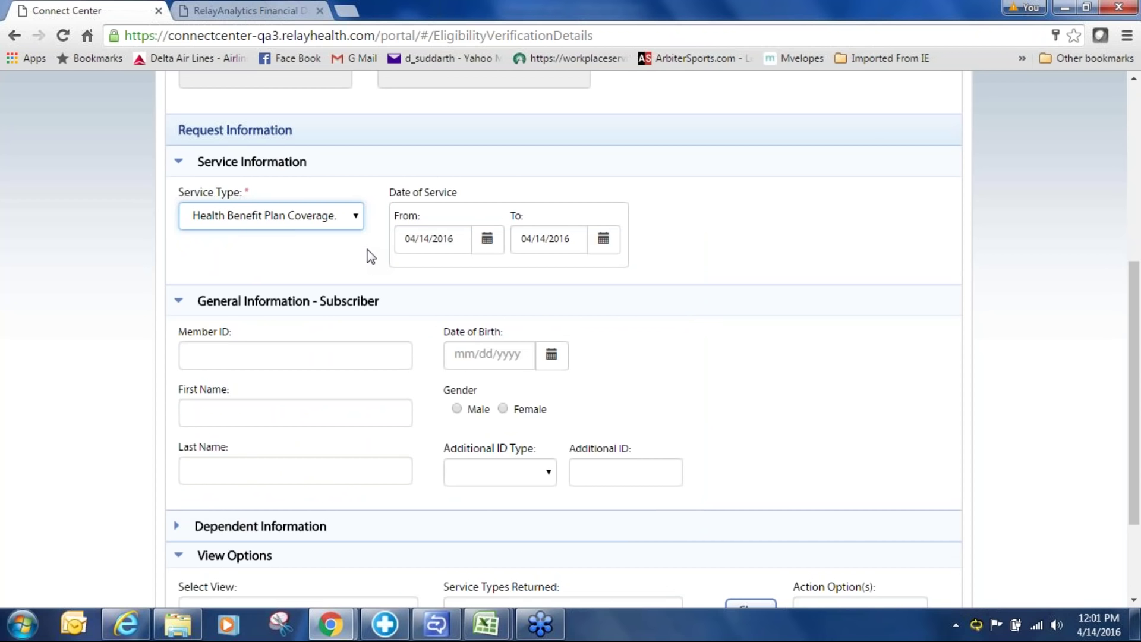
{"action": "scroll", "coordinate": [368, 255], "scroll_direction": "down", "scroll_amount": 3}
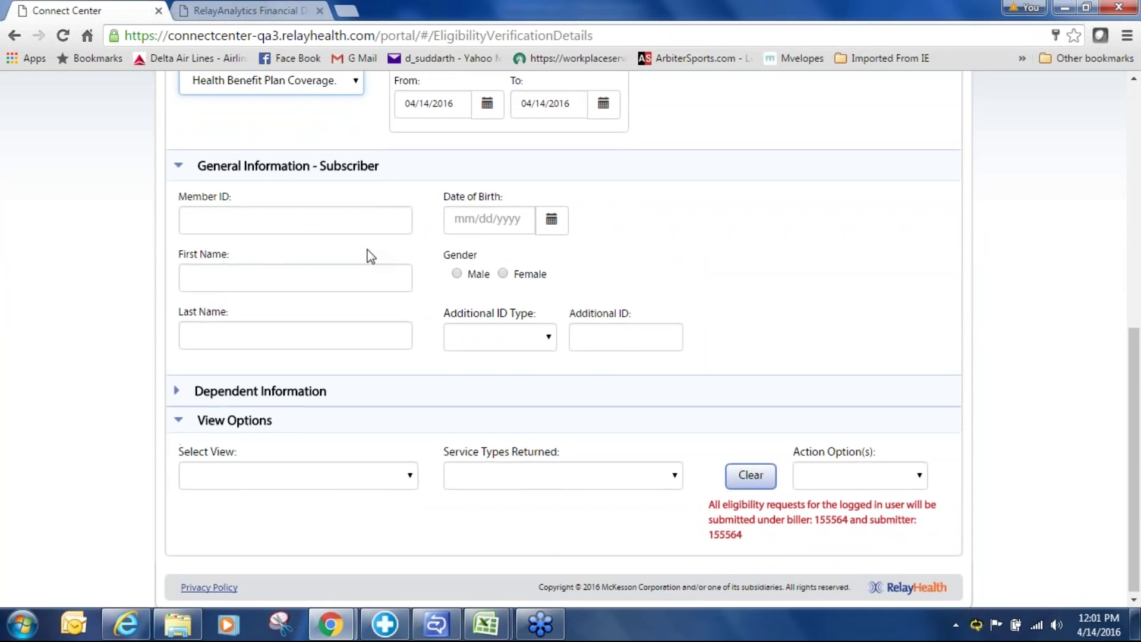
{"action": "scroll", "coordinate": [369, 256], "scroll_direction": "up", "scroll_amount": 8}
Search the eligibility history for requests from the last 30 days and review the coinsurance details of the CGLIC request
{"action": "mouse_move", "coordinate": [313, 135]}
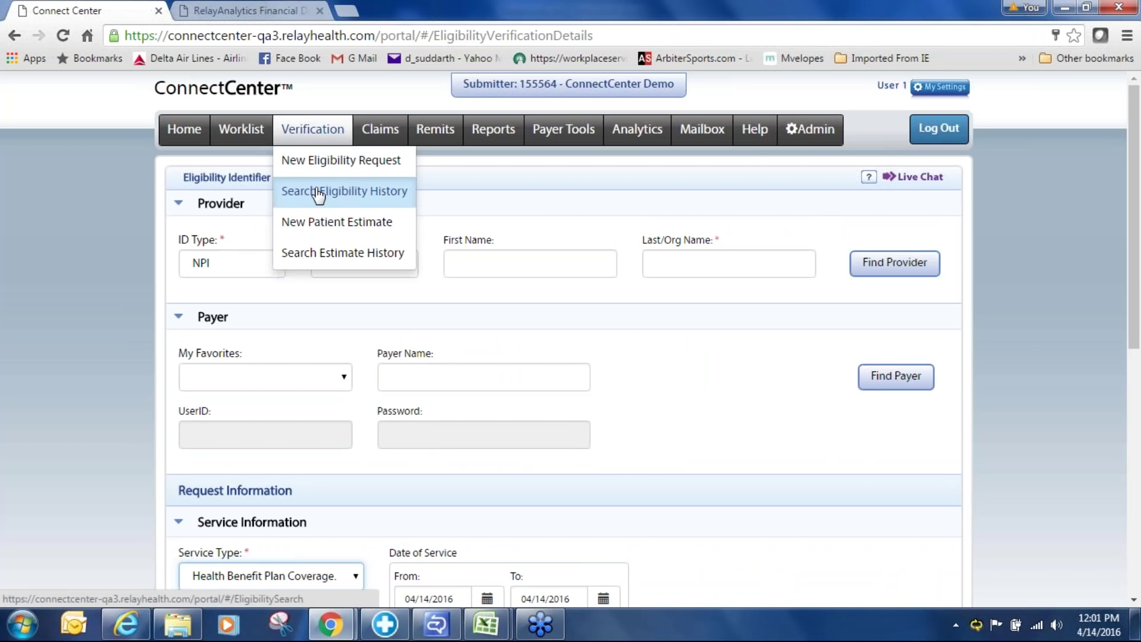
{"action": "left_click", "coordinate": [340, 201]}
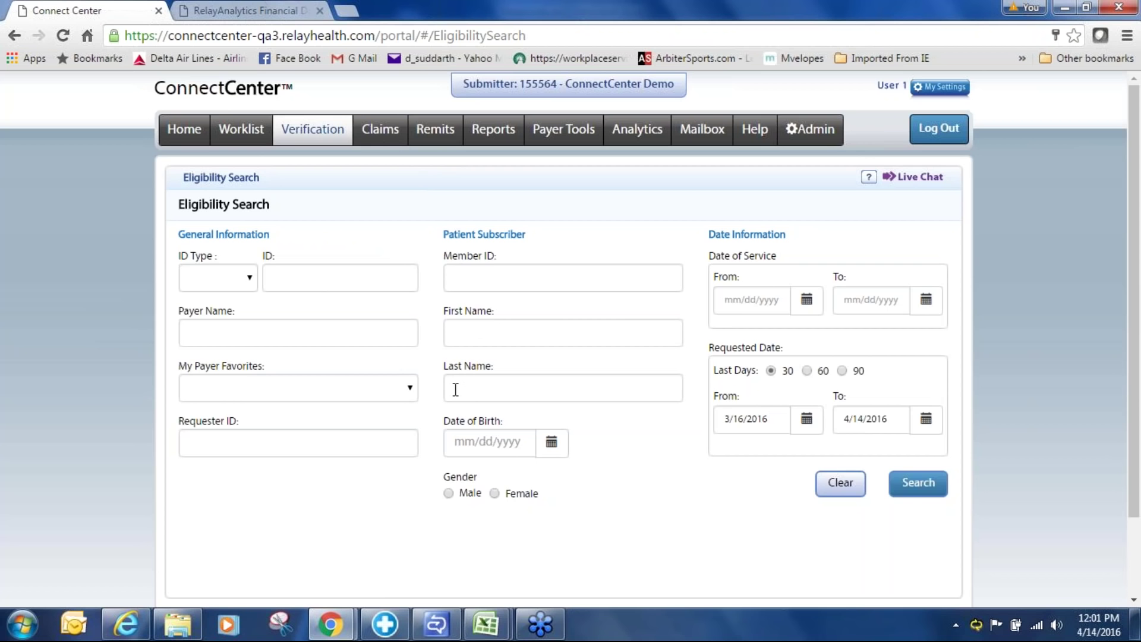
{"action": "left_click", "coordinate": [919, 484]}
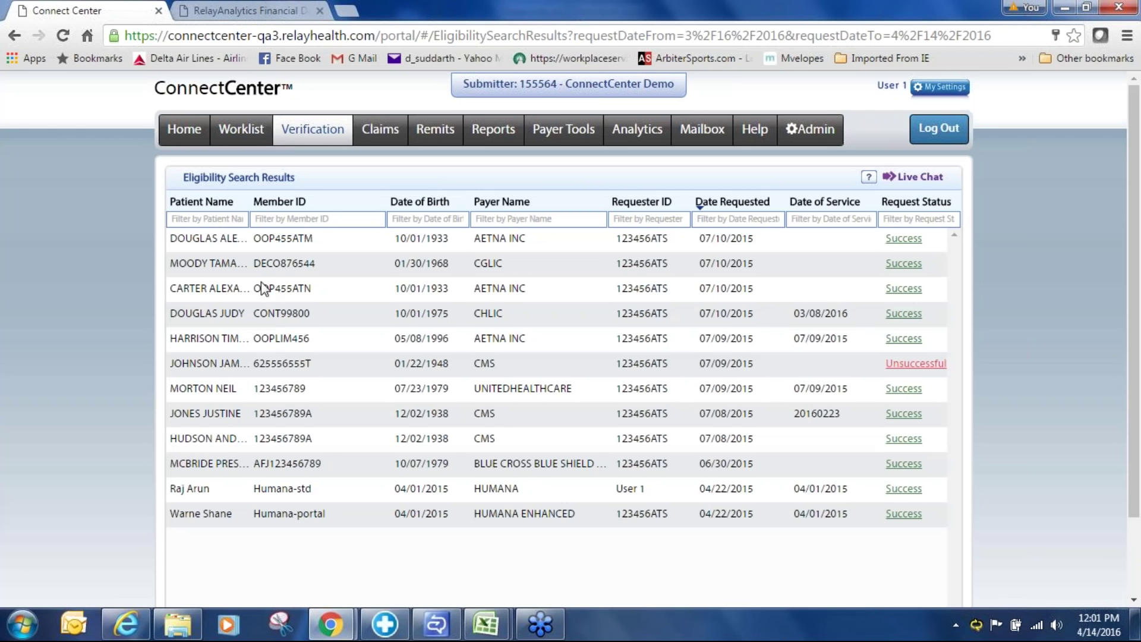
{"action": "left_click", "coordinate": [903, 265]}
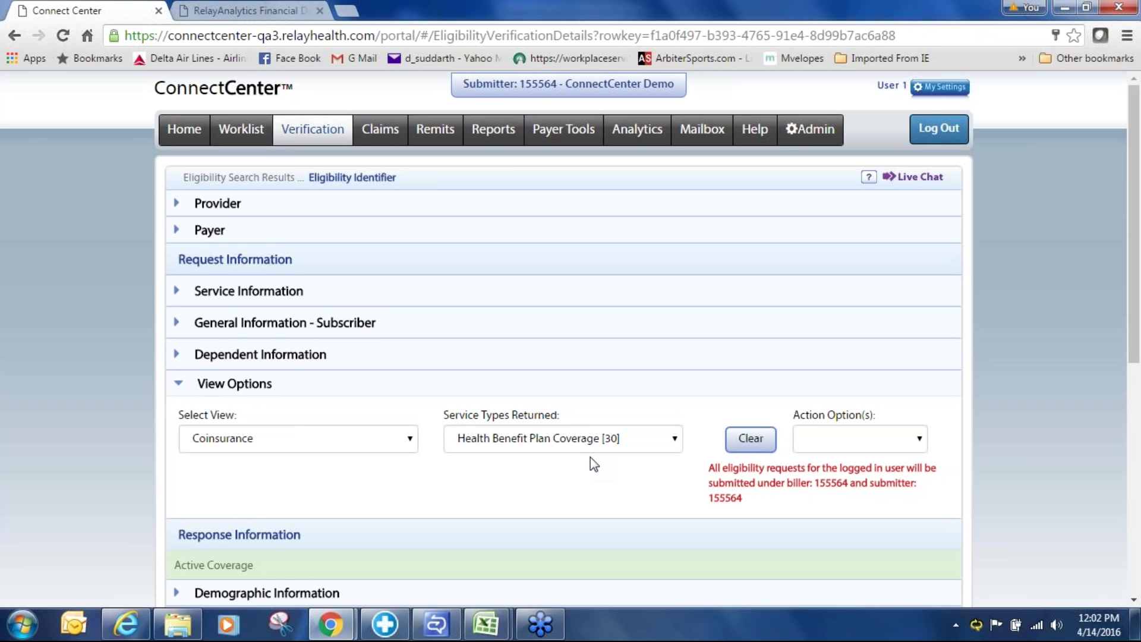
{"action": "scroll", "coordinate": [597, 460], "scroll_direction": "down", "scroll_amount": 2}
{"action": "scroll", "coordinate": [599, 465], "scroll_direction": "down", "scroll_amount": 6}
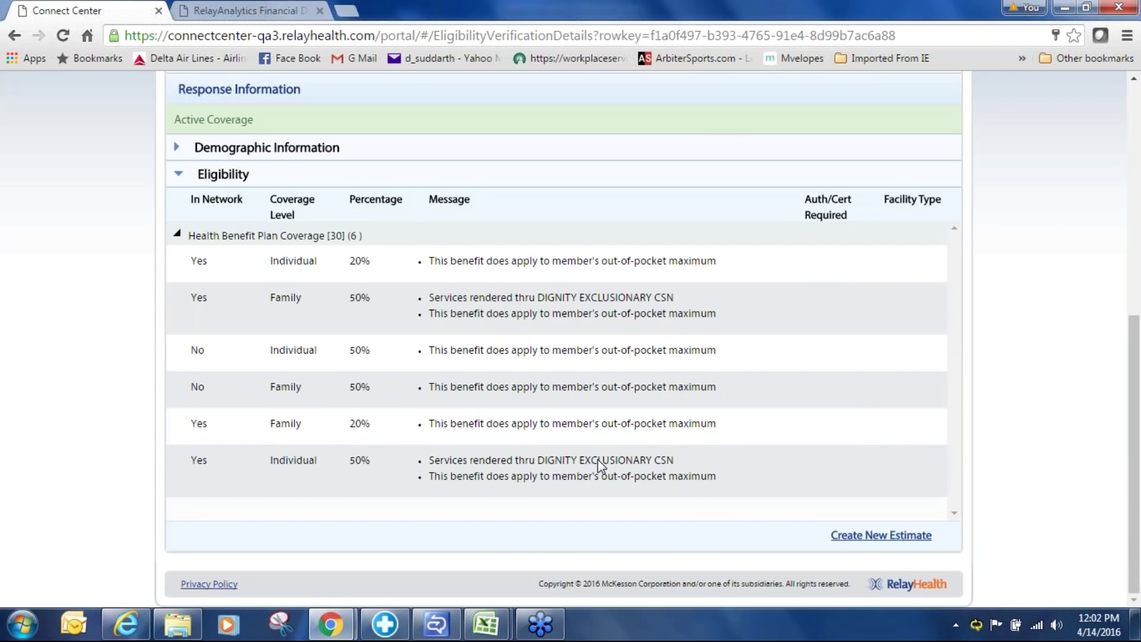
{"action": "scroll", "coordinate": [599, 465], "scroll_direction": "up", "scroll_amount": 5}
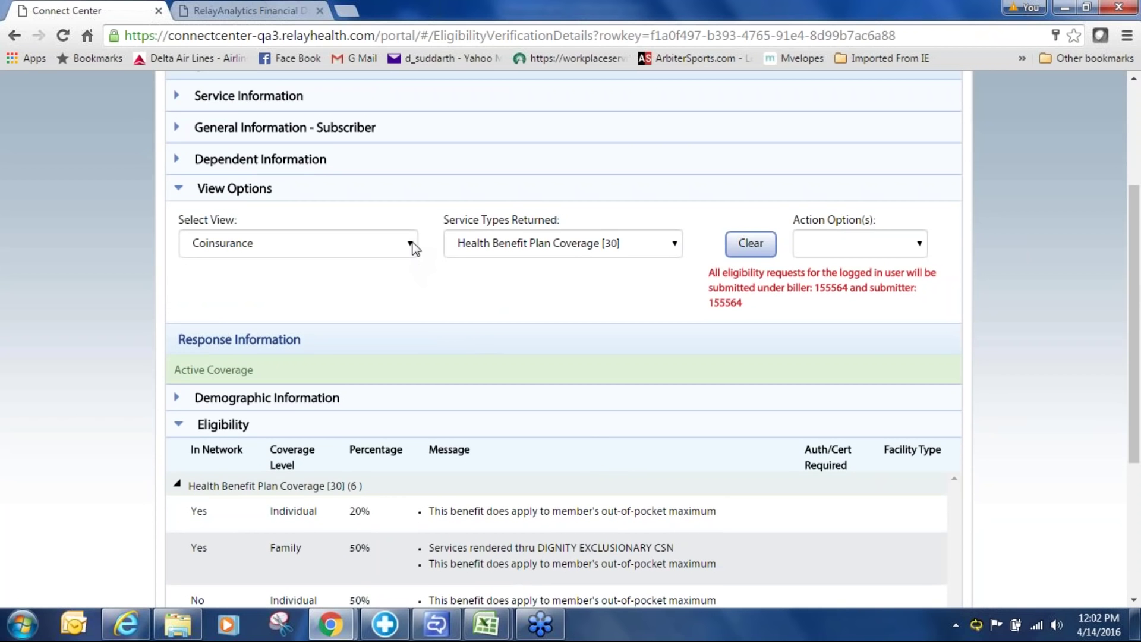
Switch the eligibility response view to Copay and to Deductible, examine the deductible amounts and check the other available views
{"action": "left_click", "coordinate": [410, 244]}
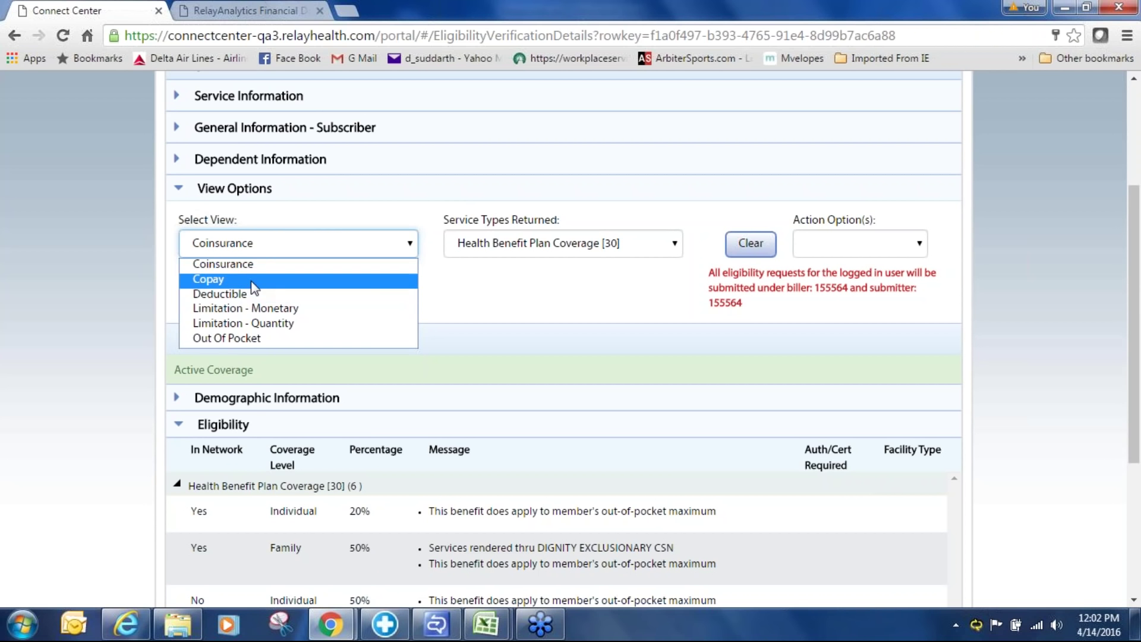
{"action": "left_click", "coordinate": [378, 295]}
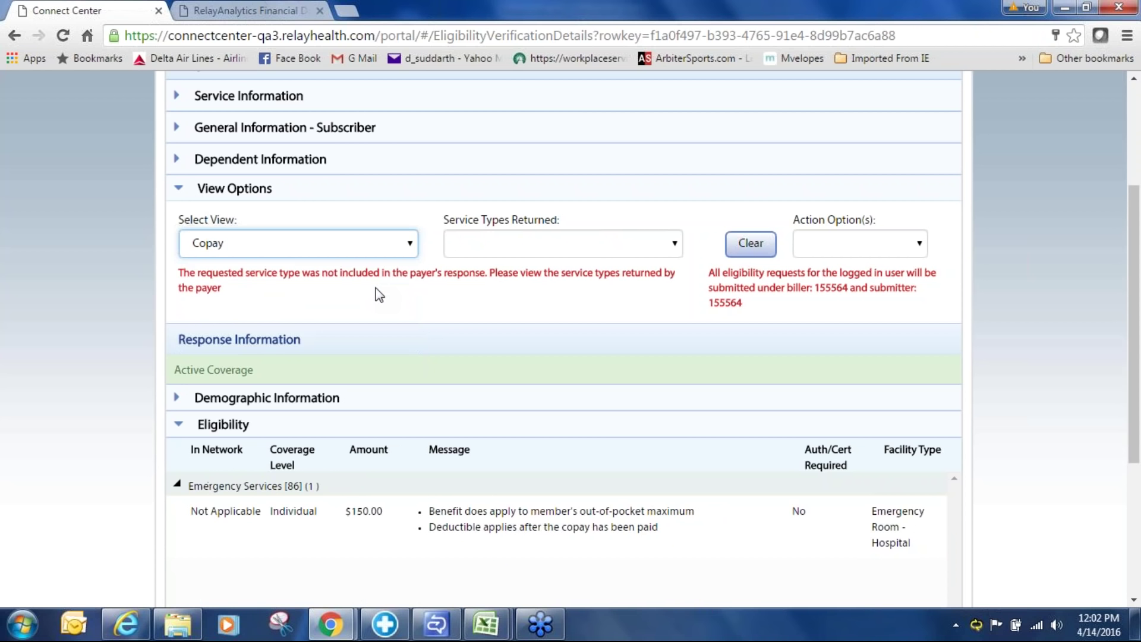
{"action": "left_click", "coordinate": [410, 246]}
{"action": "left_click", "coordinate": [250, 296]}
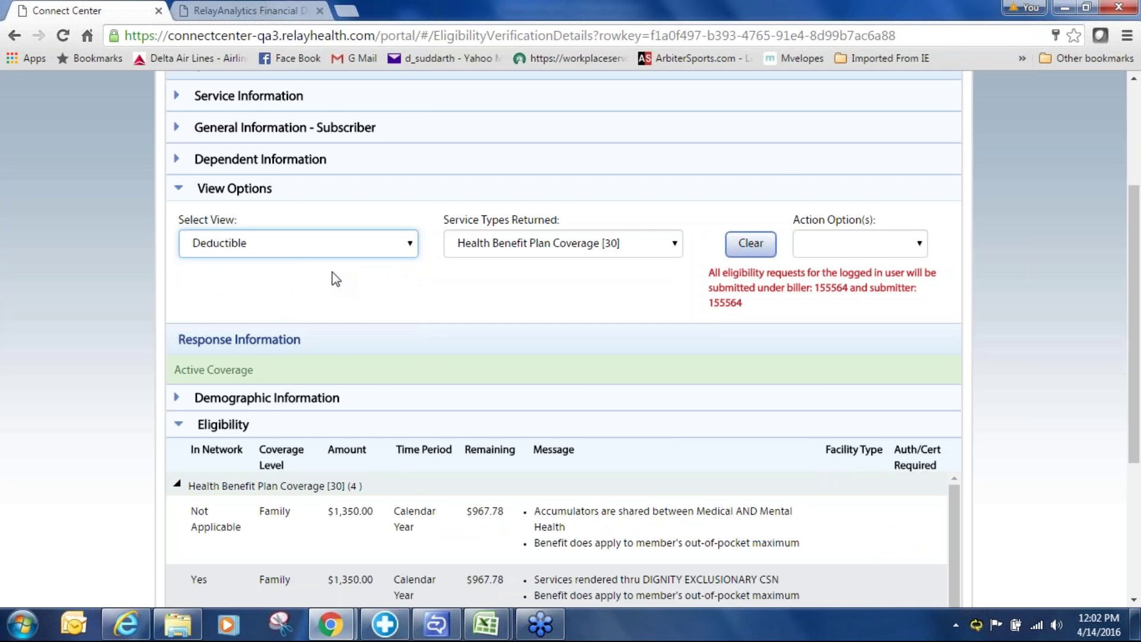
{"action": "scroll", "coordinate": [336, 279], "scroll_direction": "down", "scroll_amount": 3}
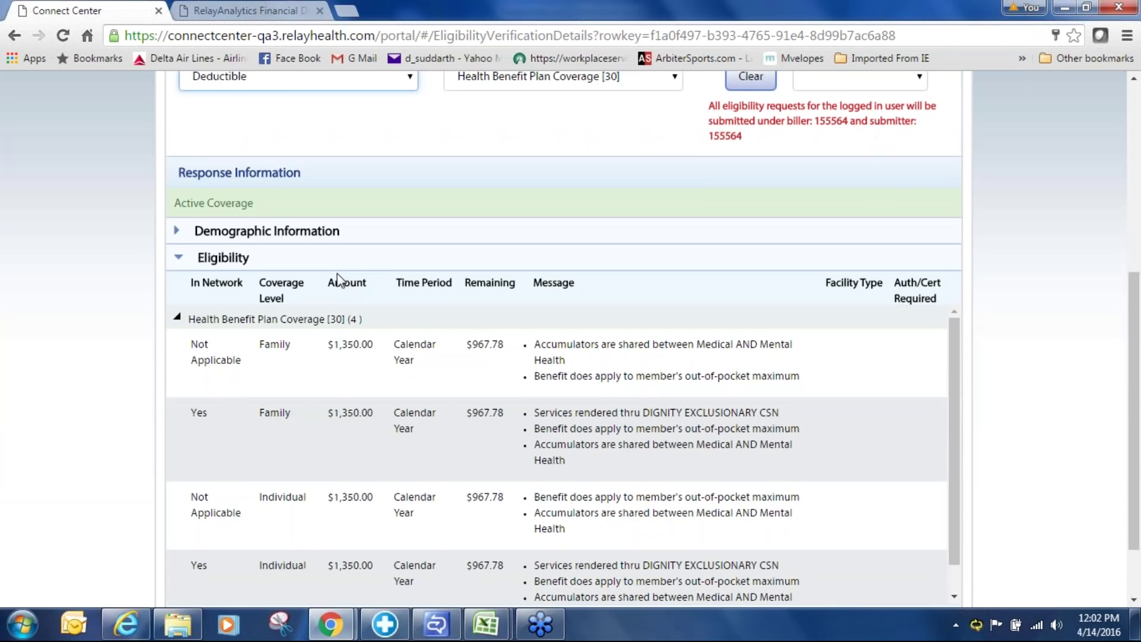
{"action": "scroll", "coordinate": [337, 280], "scroll_direction": "down", "scroll_amount": 2}
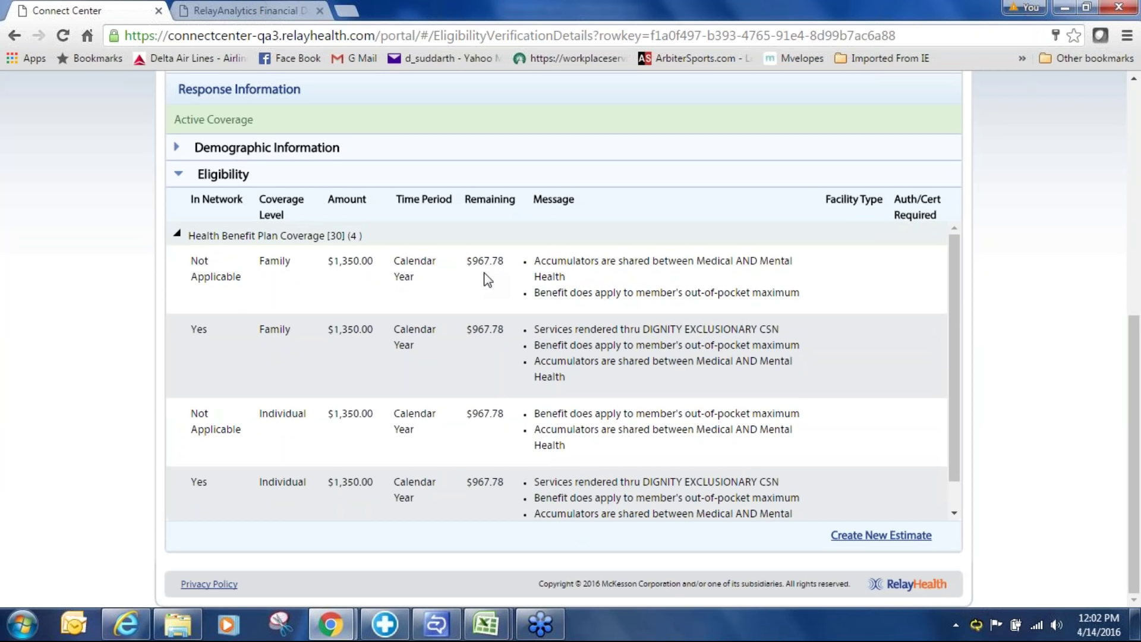
{"action": "scroll", "coordinate": [485, 280], "scroll_direction": "up", "scroll_amount": 3}
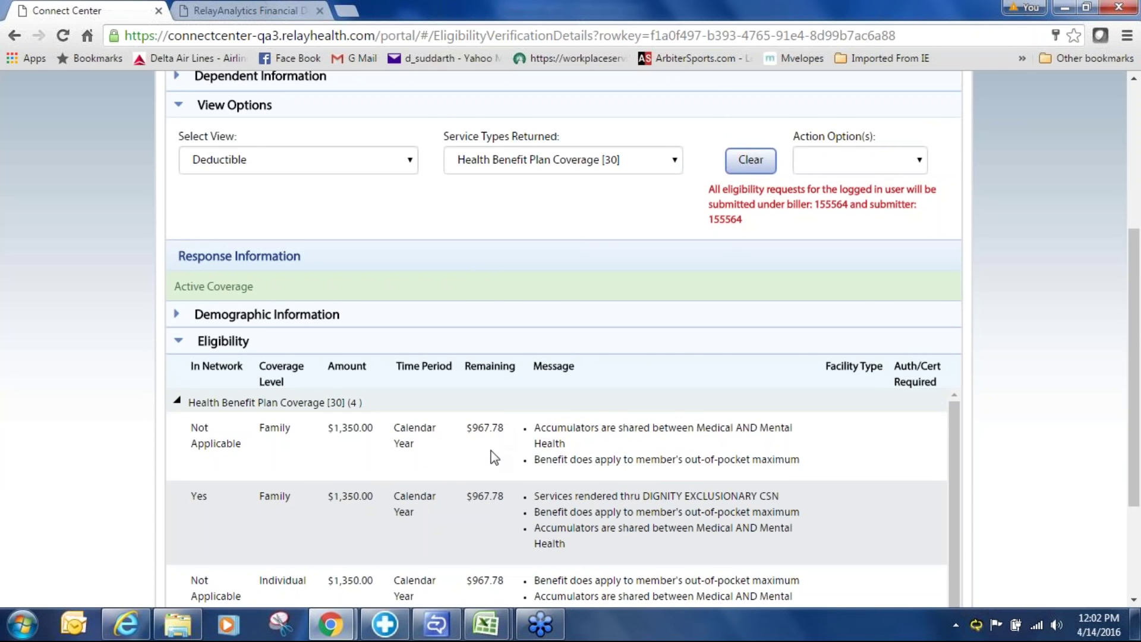
{"action": "left_click", "coordinate": [412, 166]}
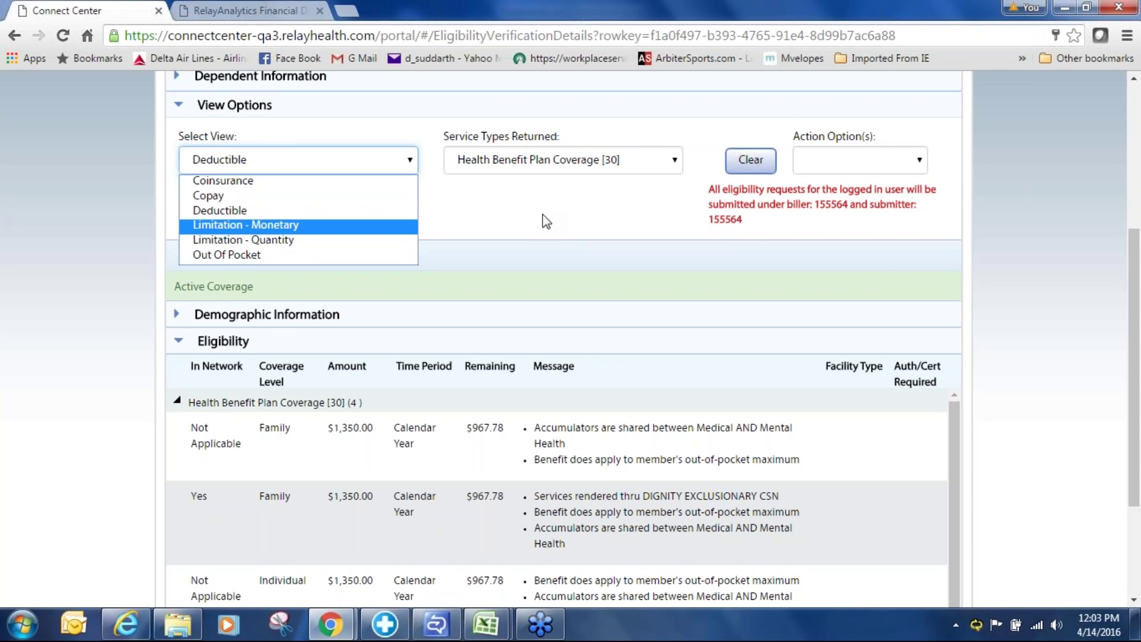
{"action": "left_click", "coordinate": [1064, 345]}
Return to the home dashboard, leaving the eligibility details without saving changes
{"action": "scroll", "coordinate": [1065, 345], "scroll_direction": "up", "scroll_amount": 5}
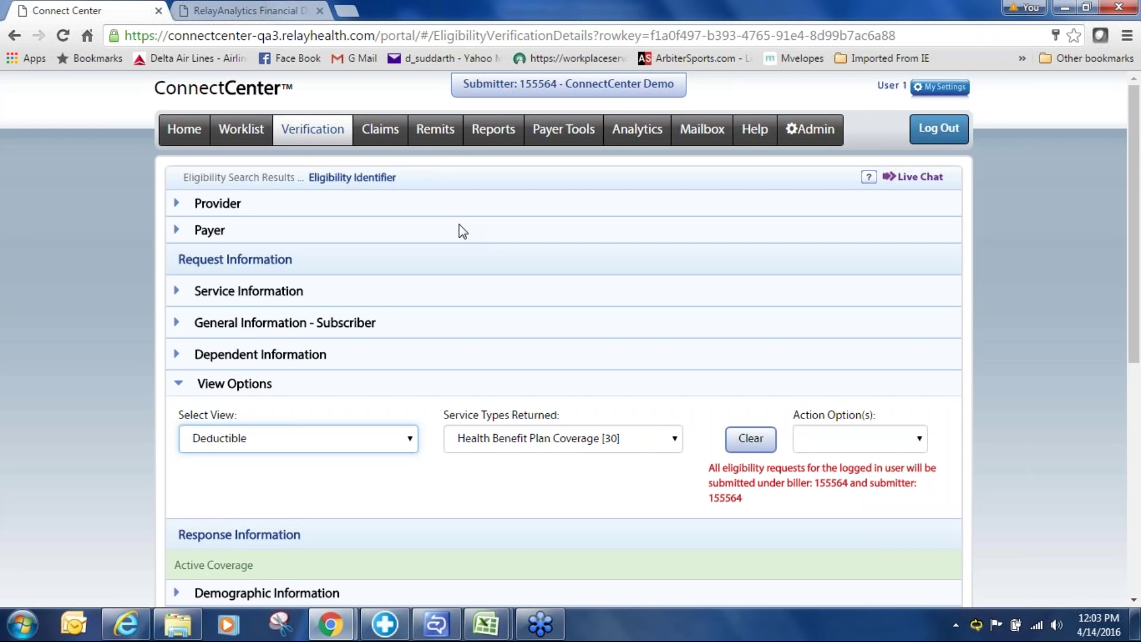
{"action": "left_click", "coordinate": [189, 134]}
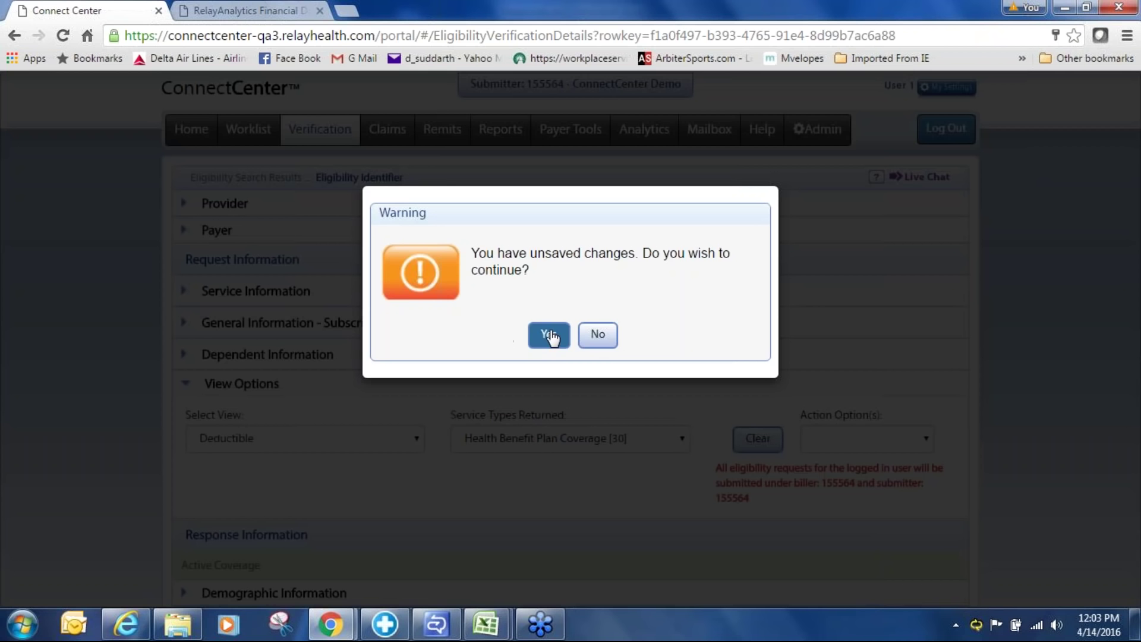
{"action": "left_click", "coordinate": [549, 336]}
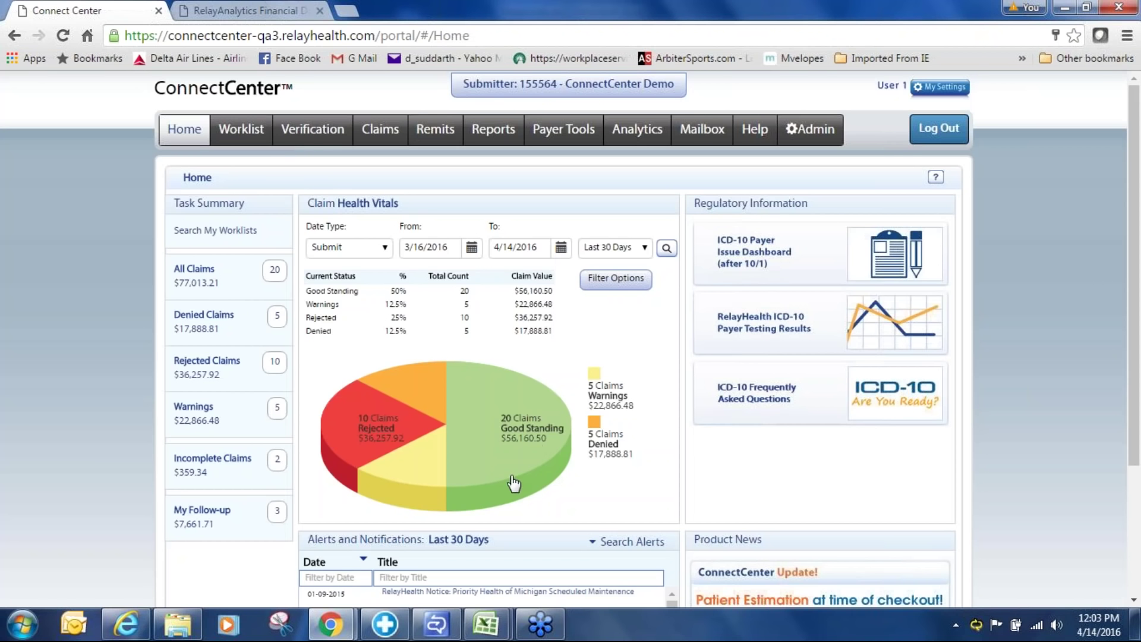